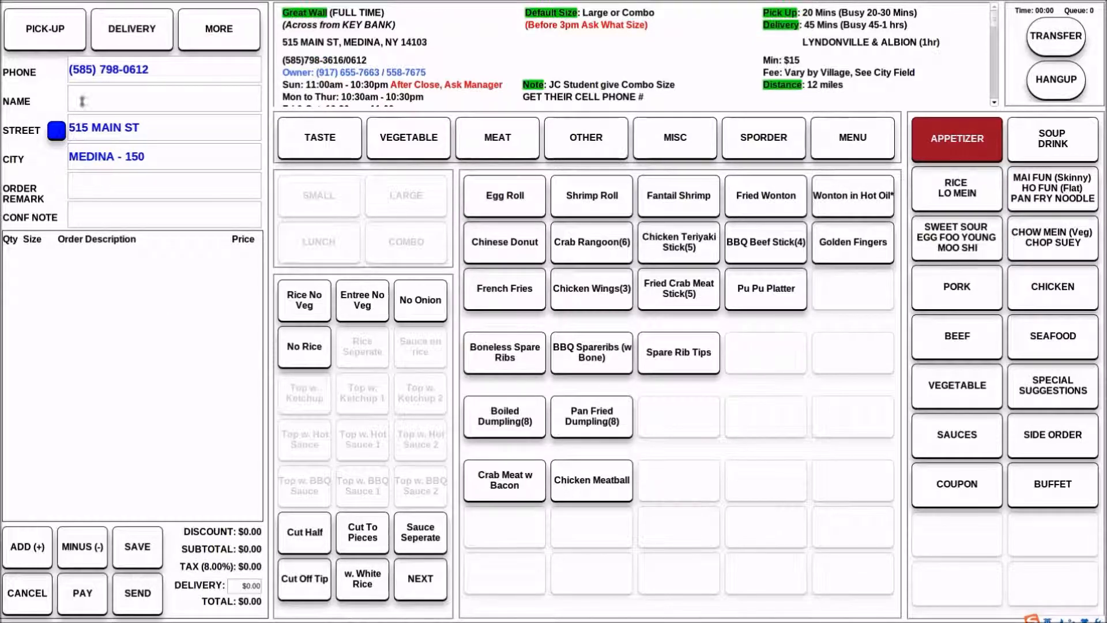
Set the order type to delivery and clear the customer's phone, street and city fields
{"action": "left_click", "coordinate": [64, 41]}
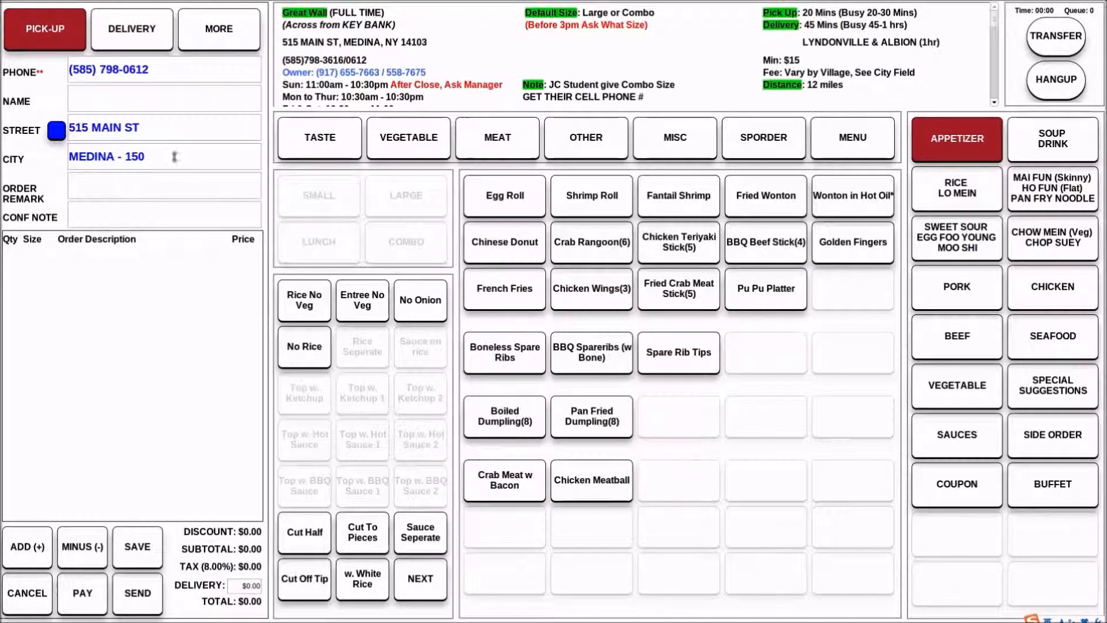
{"action": "left_click", "coordinate": [131, 29]}
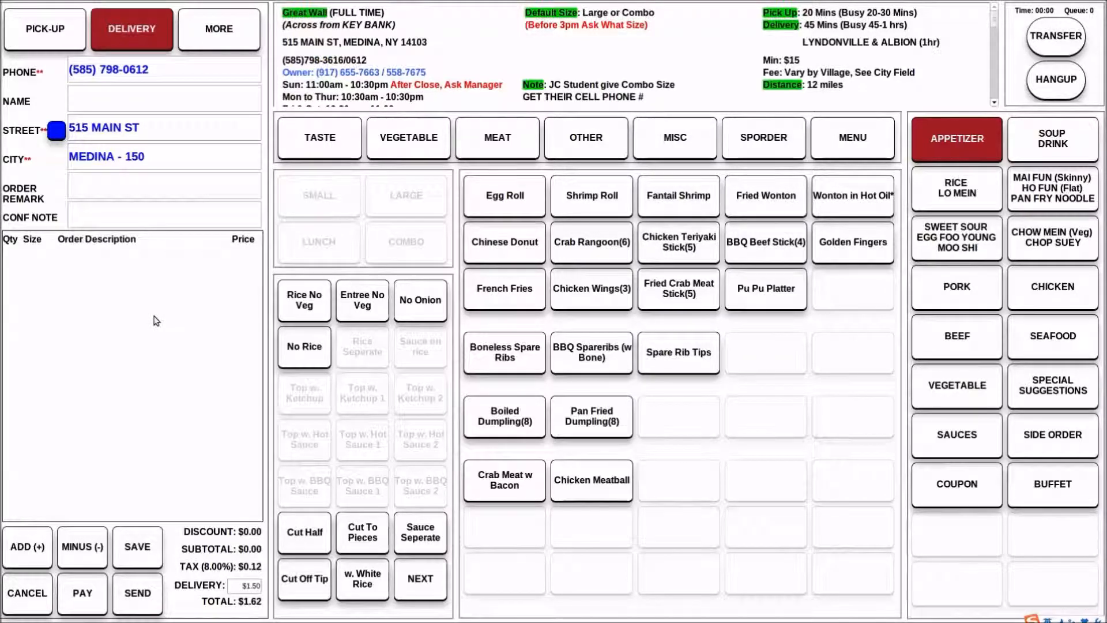
{"action": "left_click", "coordinate": [155, 69]}
{"action": "key", "text": "BackSpace"}
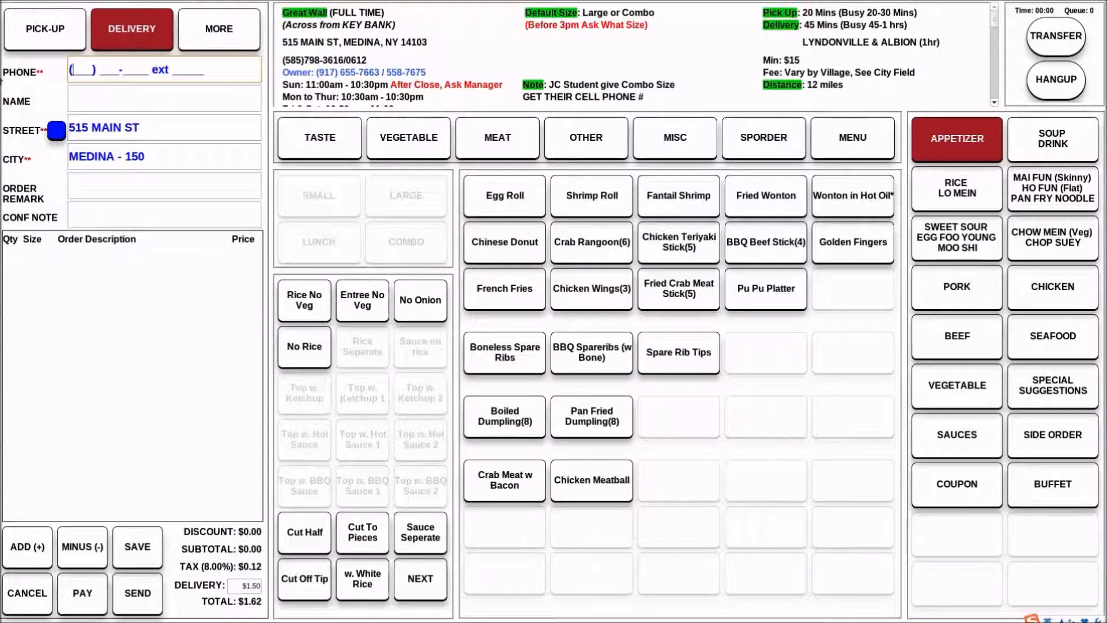
{"action": "left_click_drag", "start_coordinate": [151, 128], "coordinate": [16, 122]}
{"action": "left_click", "coordinate": [135, 363]}
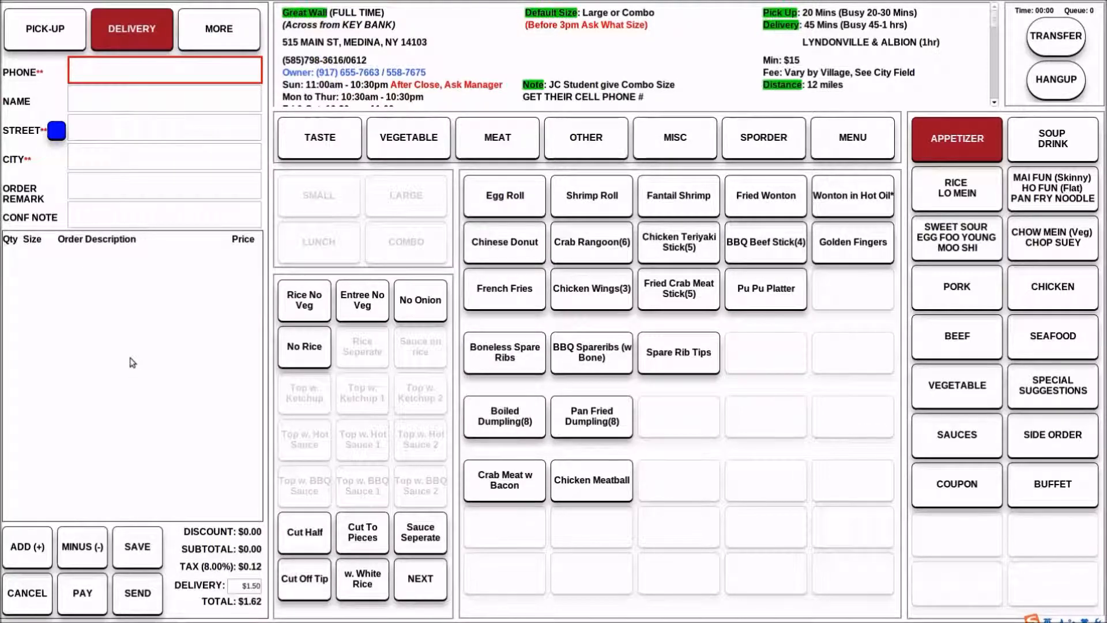
Enter the customer's phone number and choose the saved street address from the suggestions
{"action": "left_click", "coordinate": [133, 70]}
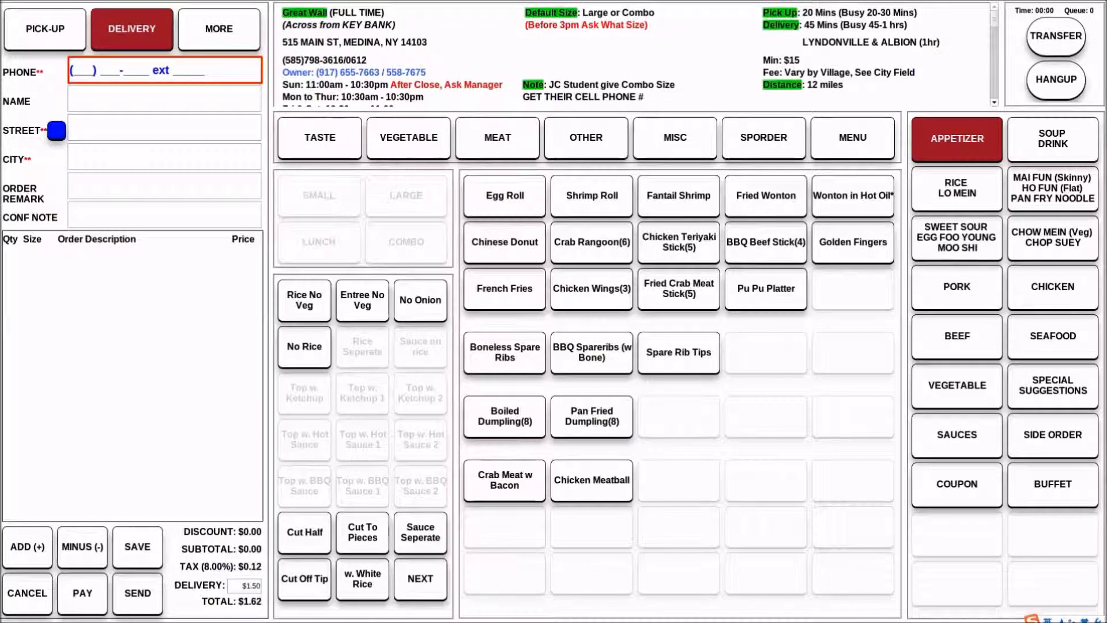
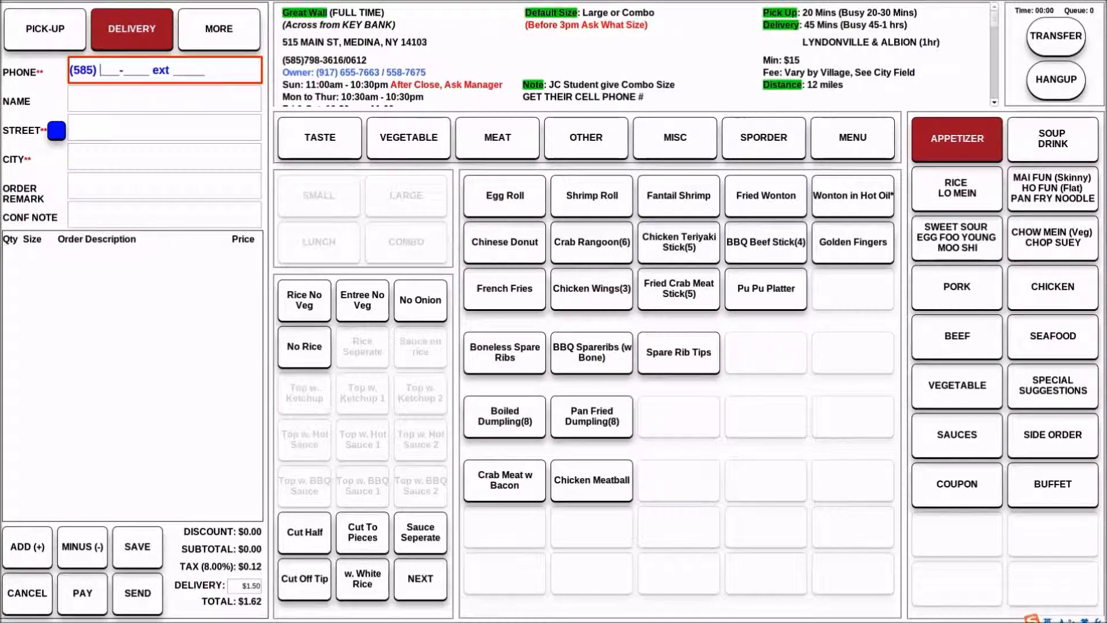
{"action": "key", "text": "Return"}
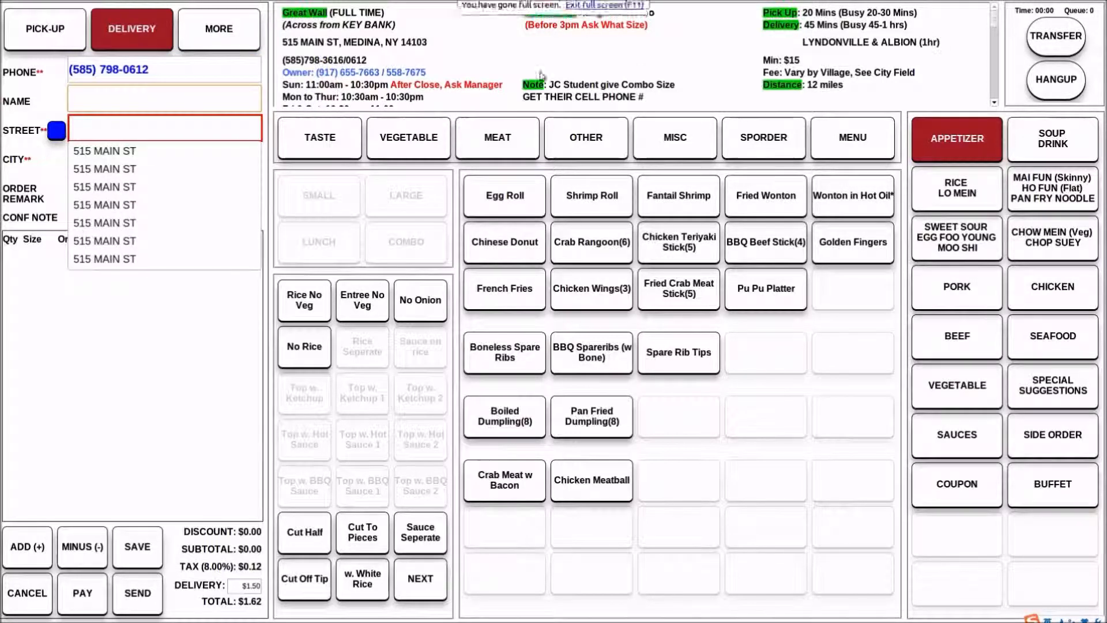
{"action": "left_click", "coordinate": [141, 193]}
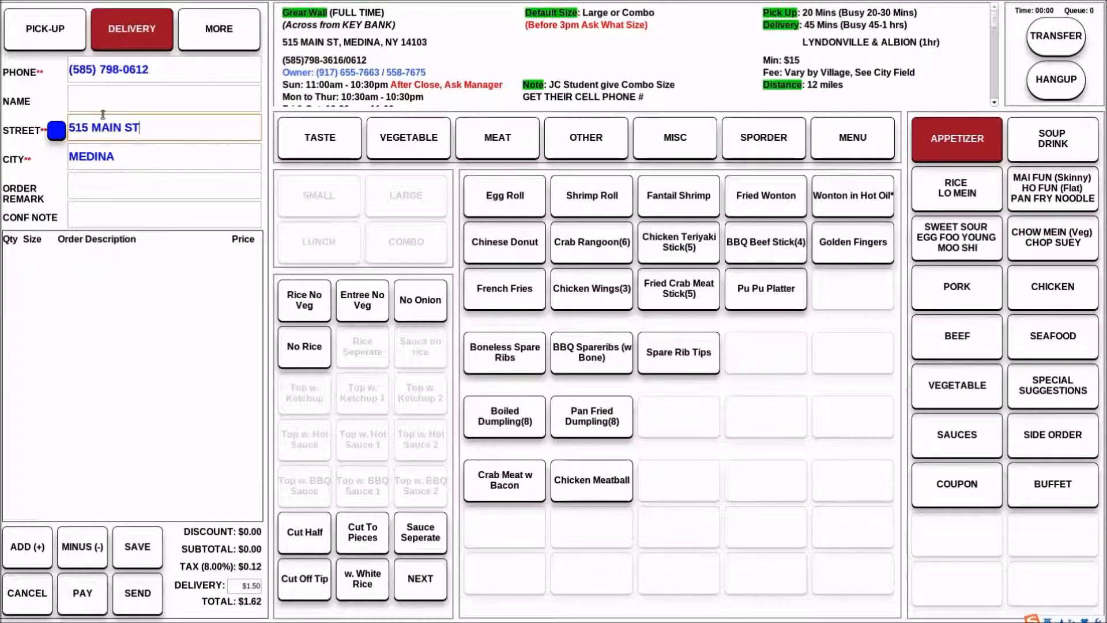
{"action": "left_click", "coordinate": [94, 319]}
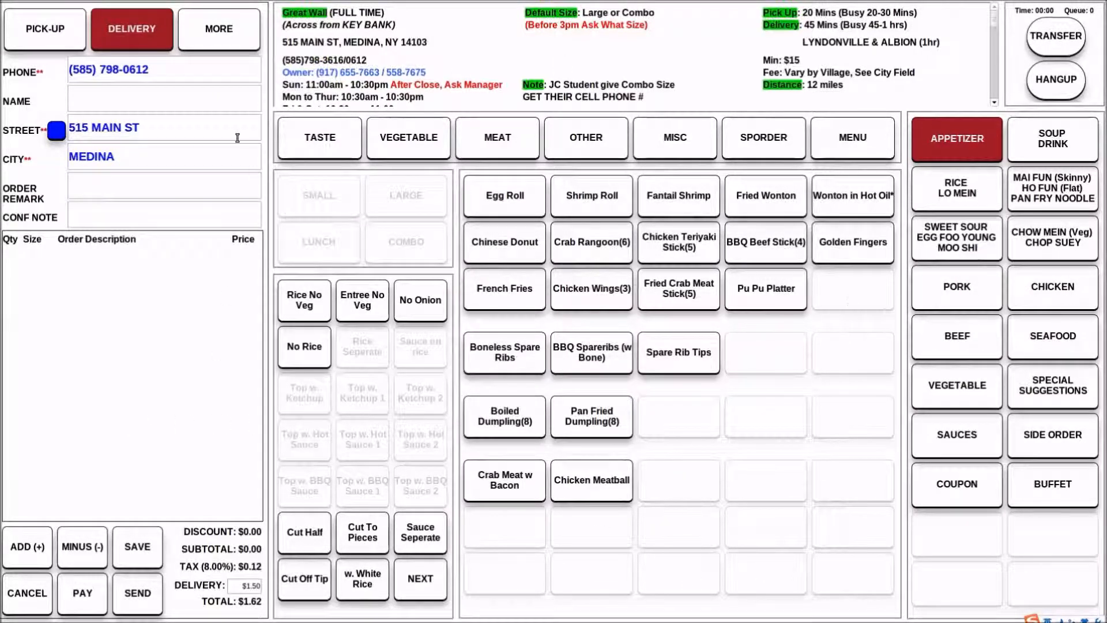
{"action": "left_click", "coordinate": [183, 77]}
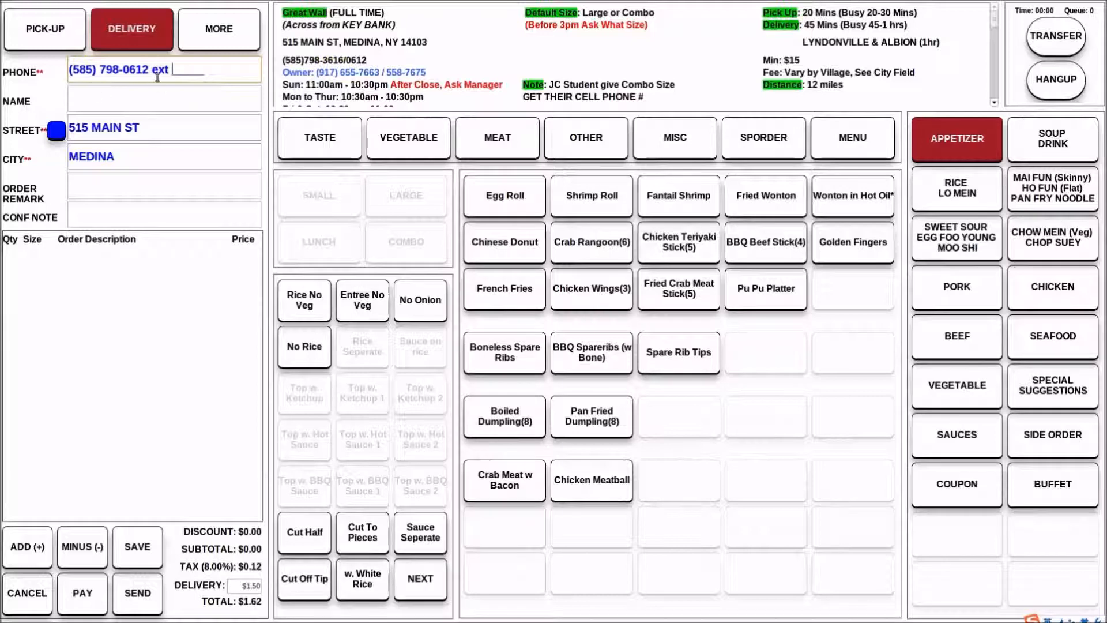
{"action": "left_click", "coordinate": [106, 390]}
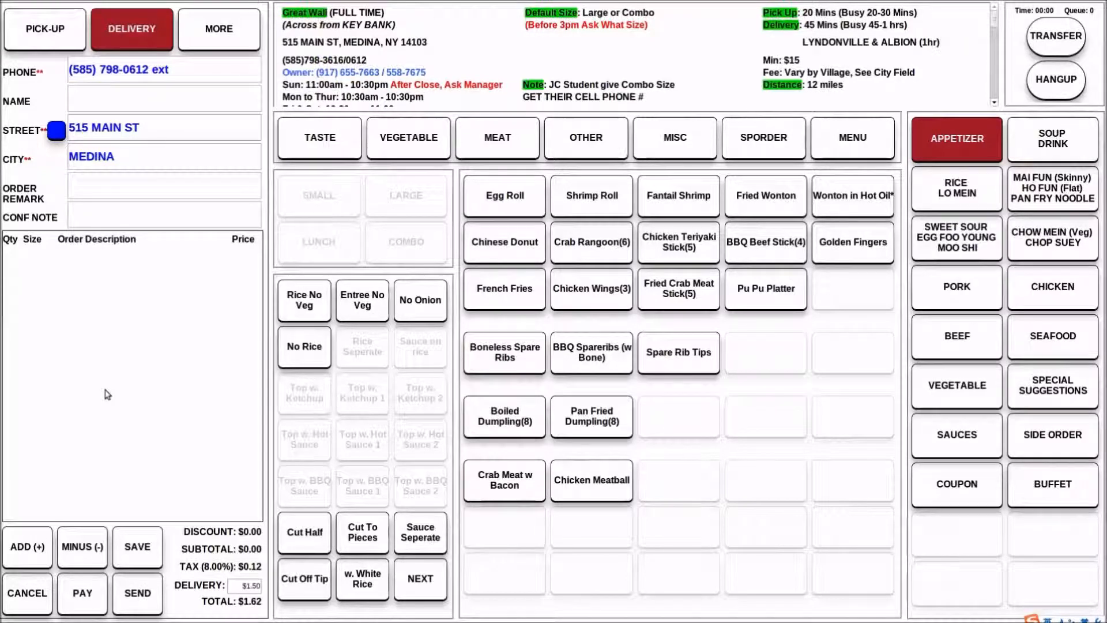
{"action": "left_click", "coordinate": [152, 93]}
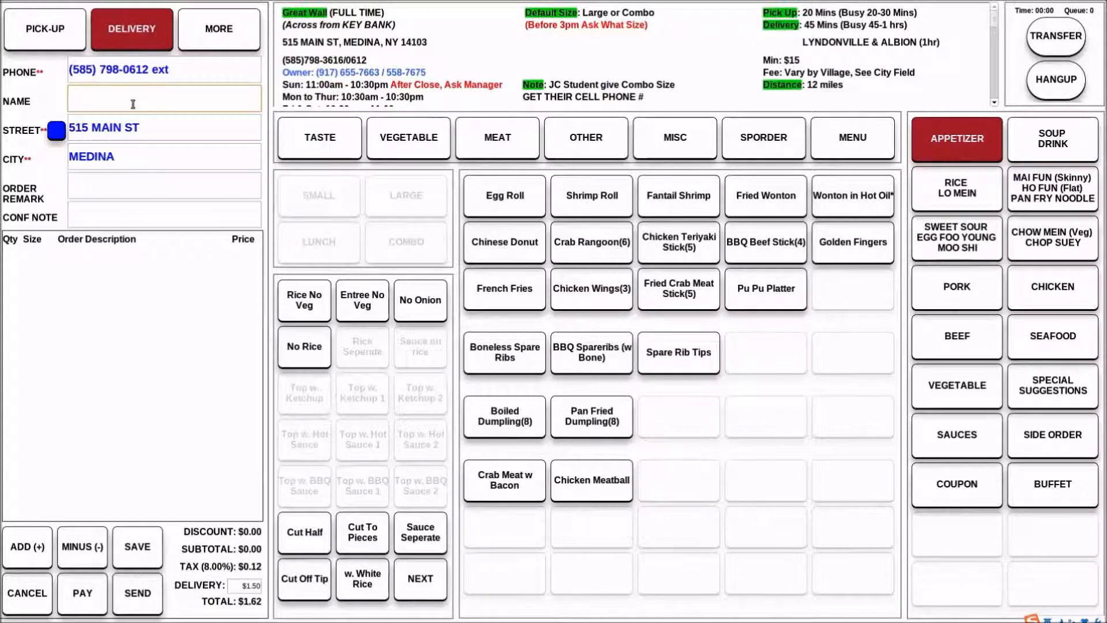
{"action": "left_click", "coordinate": [133, 348]}
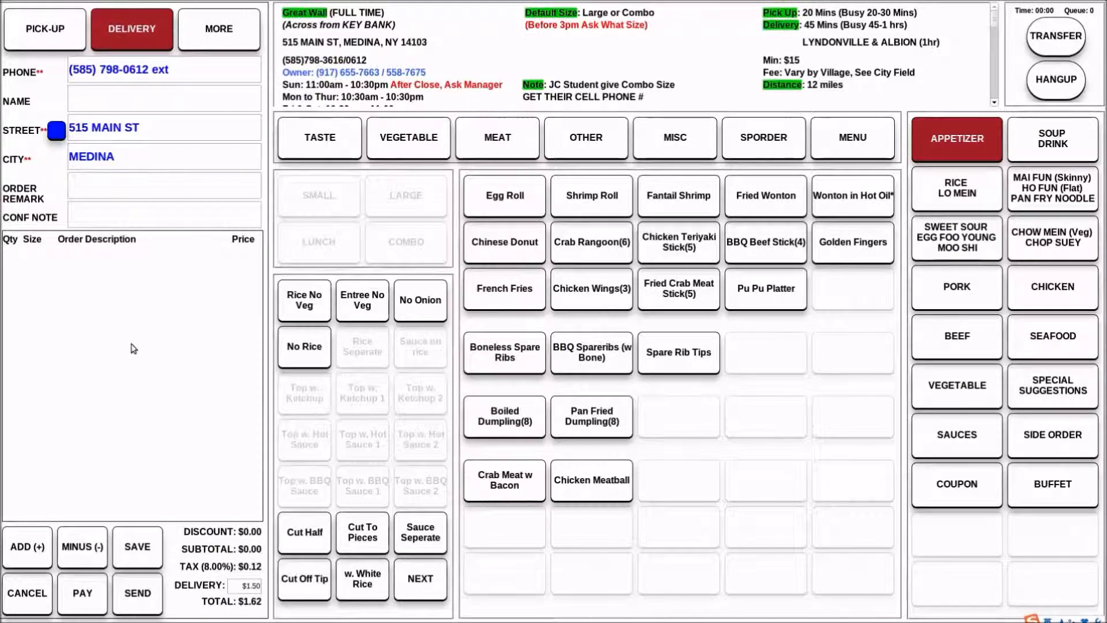
Add extra digits to the house number in the street address, view the delivery route map, and close it
{"action": "left_click", "coordinate": [87, 127]}
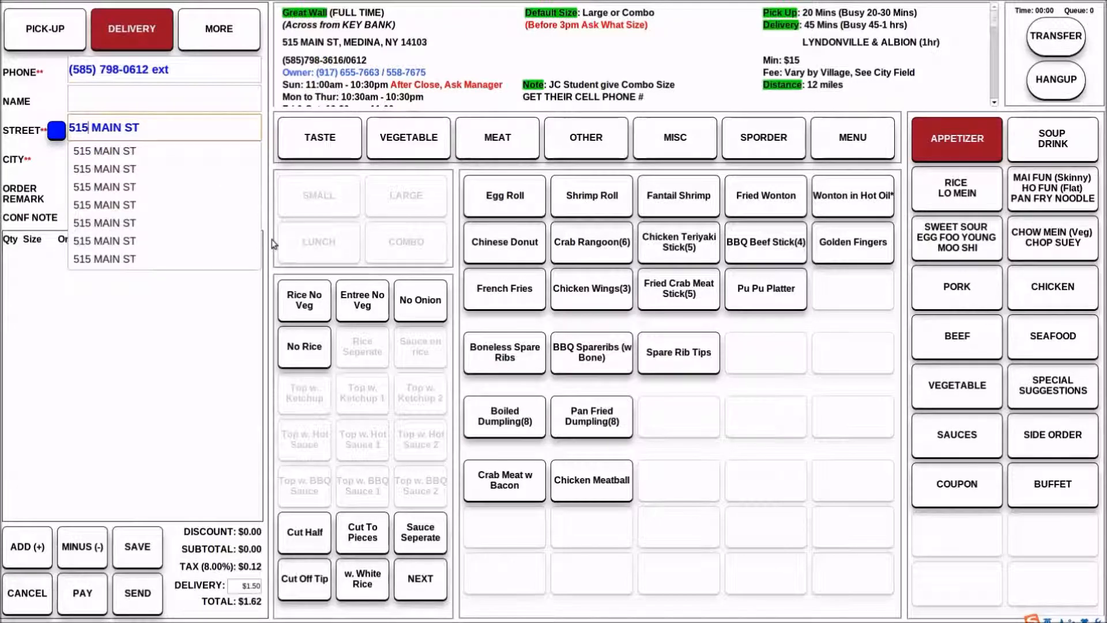
{"action": "type", "text": "43"}
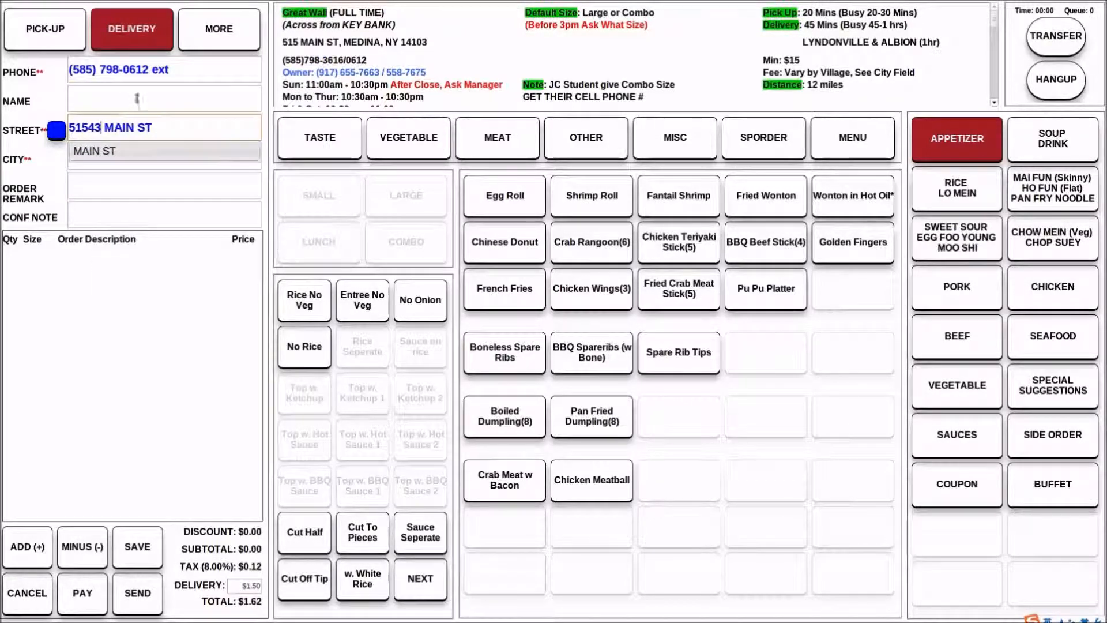
{"action": "left_click", "coordinate": [140, 152]}
{"action": "left_click", "coordinate": [56, 138]}
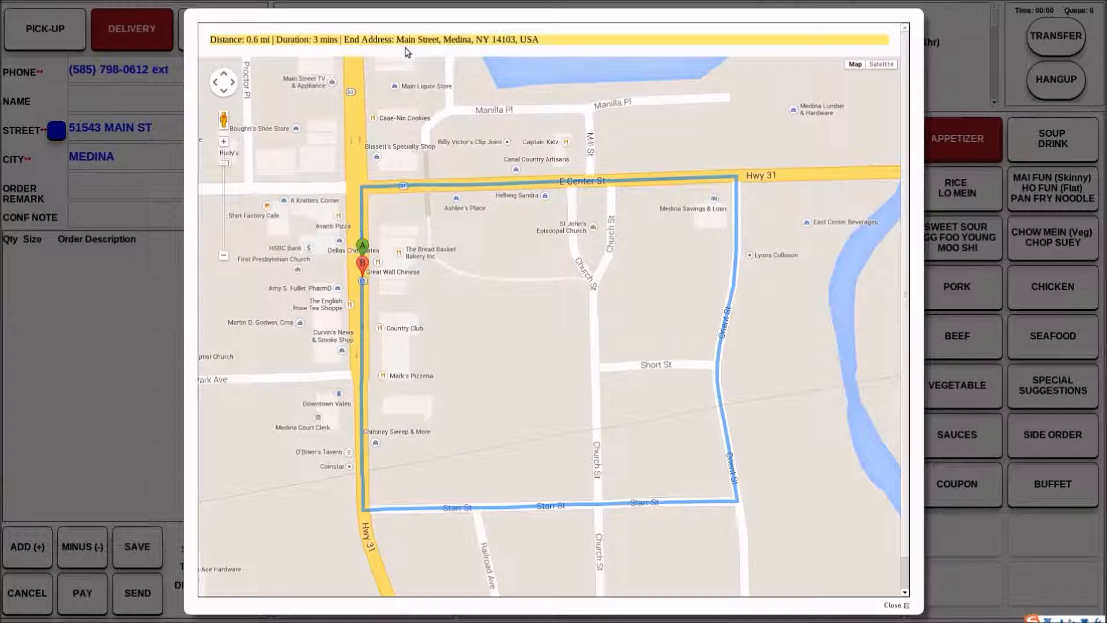
{"action": "left_click", "coordinate": [81, 349]}
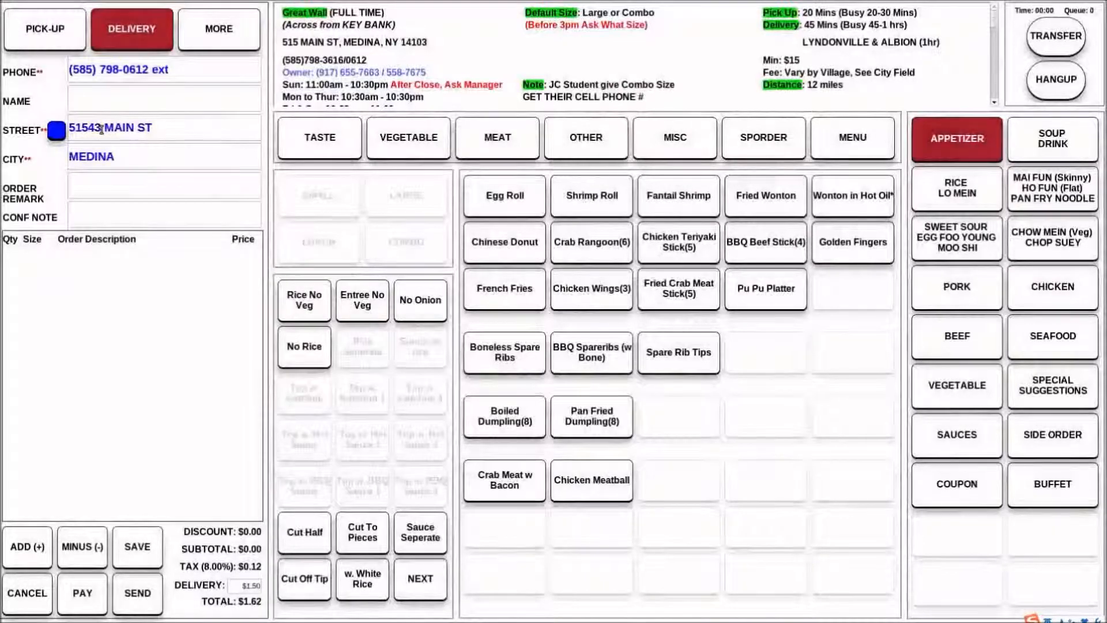
Remove the two added digits from the house number in the street address
{"action": "left_click", "coordinate": [129, 156]}
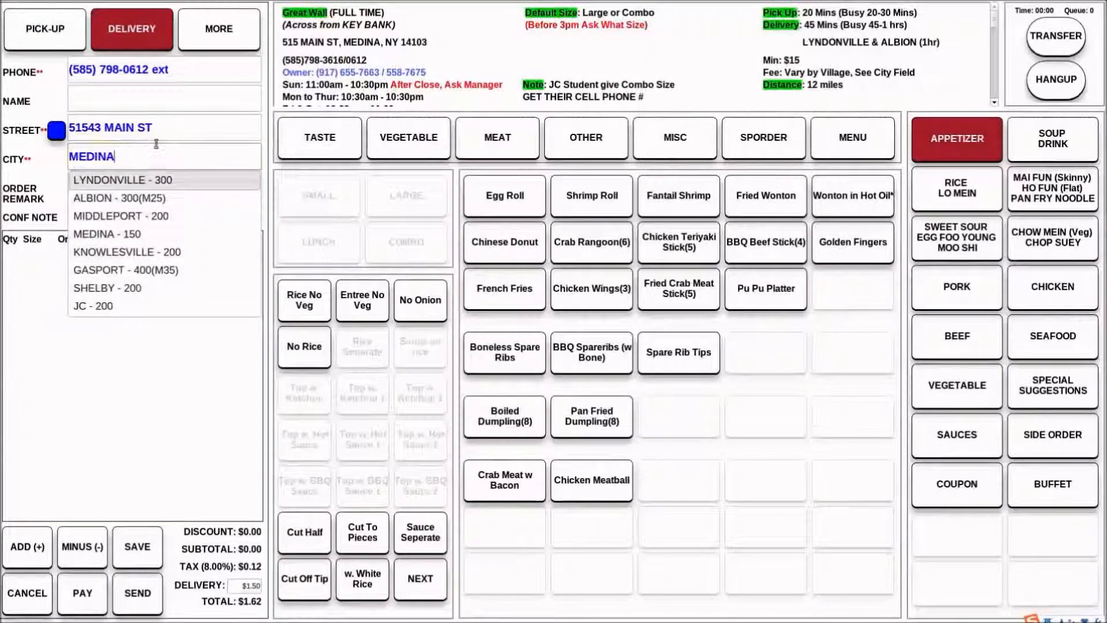
{"action": "left_click", "coordinate": [102, 128]}
{"action": "key", "text": "BackSpace"}
{"action": "key", "text": "BackSpace"}
{"action": "left_click", "coordinate": [133, 362]}
Replace the city with LONG ISLAND CITY, view the delivery route map, and close it
{"action": "left_click_drag", "start_coordinate": [146, 158], "coordinate": [1, 161]}
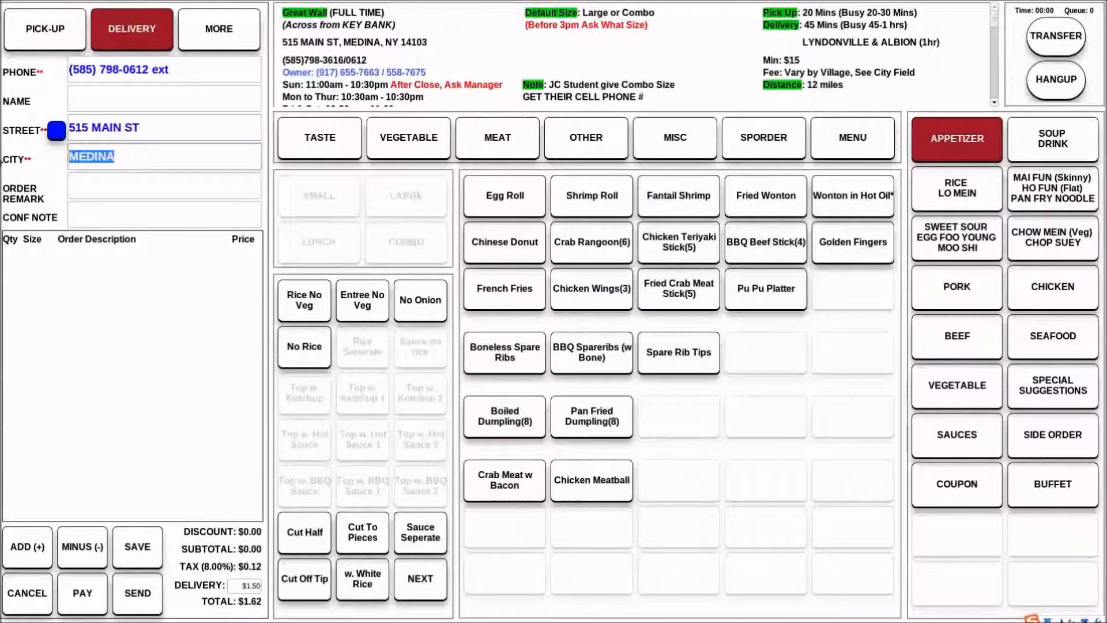
{"action": "type", "text": "long"}
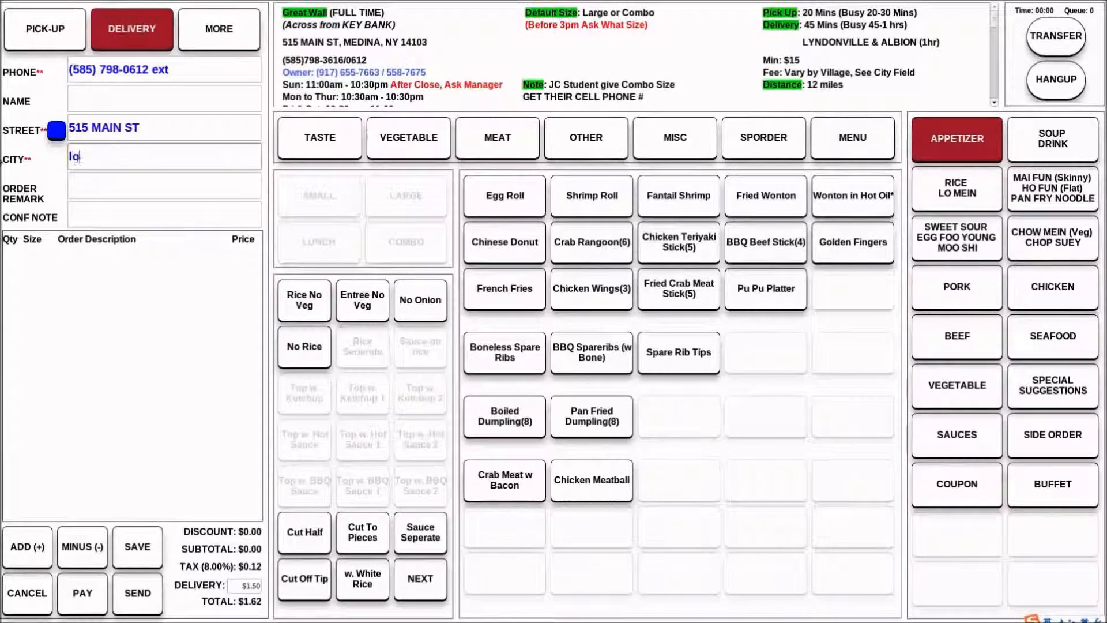
{"action": "key", "text": "BackSpace"}
{"action": "key", "text": "BackSpace"}
{"action": "key", "text": "BackSpace"}
{"action": "key", "text": "BackSpace"}
{"action": "key", "text": "Caps_Lock"}
{"action": "type", "text": "LONG "}
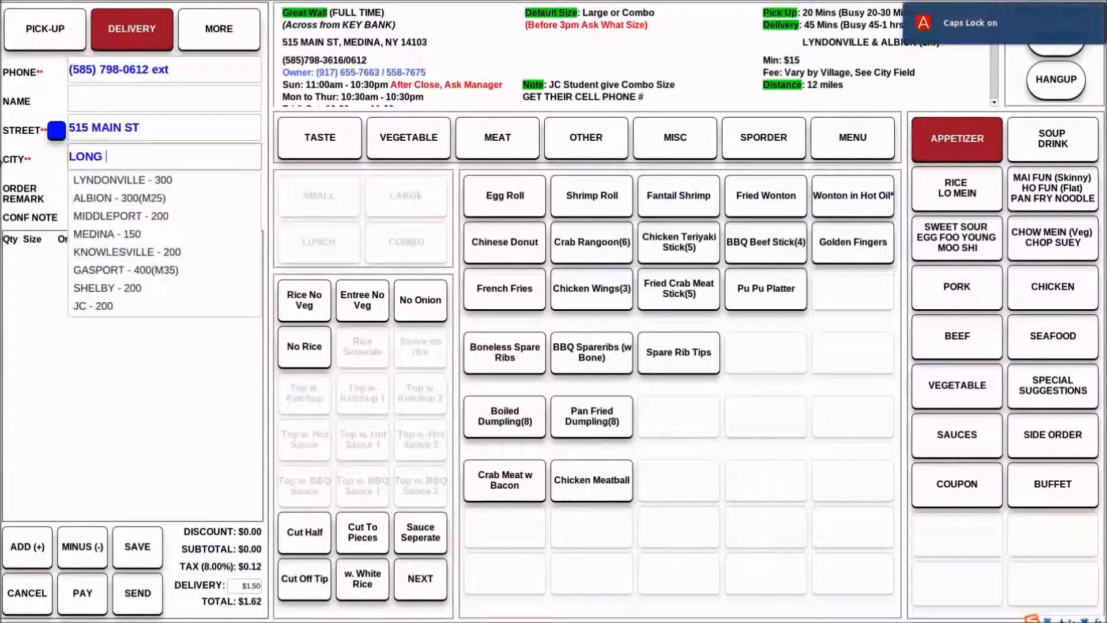
{"action": "type", "text": "ISLAND CITY"}
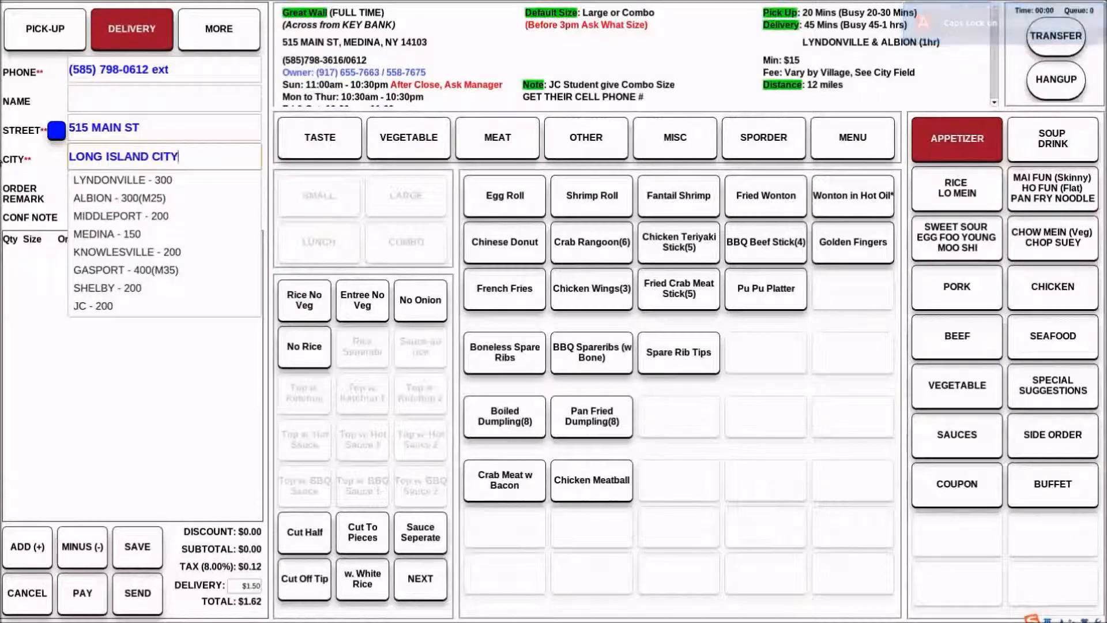
{"action": "left_click", "coordinate": [57, 130]}
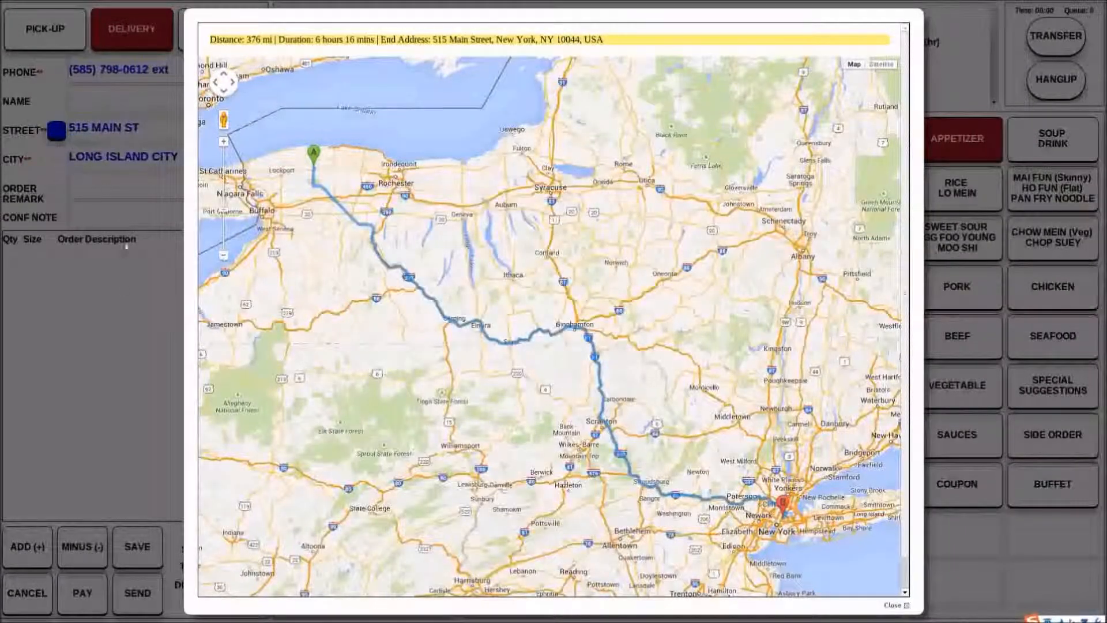
{"action": "left_click", "coordinate": [115, 333]}
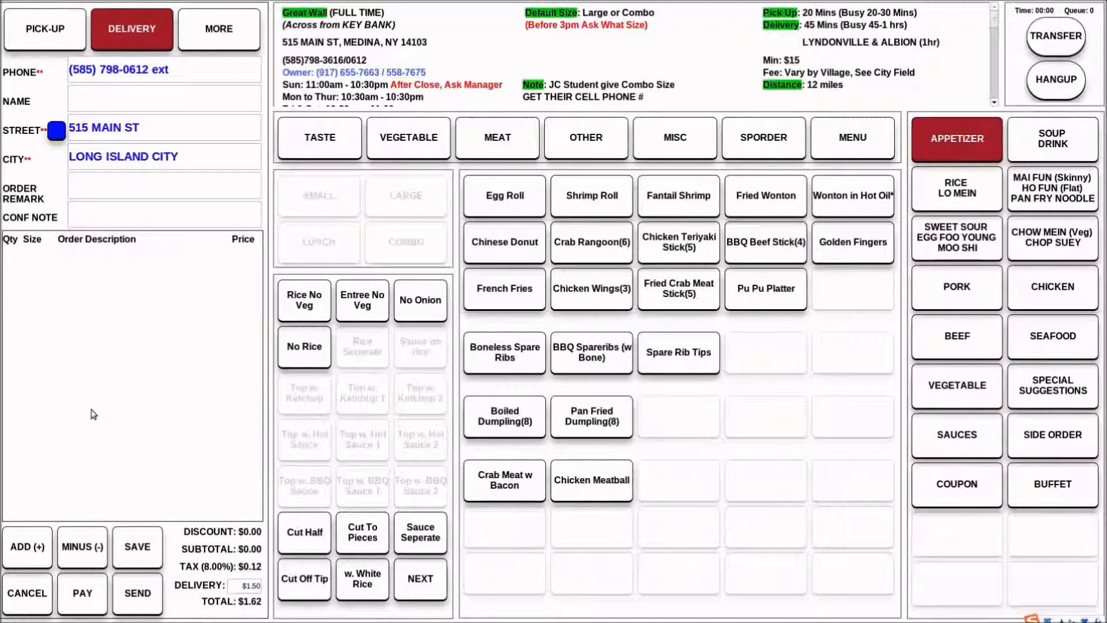
Replace the street name in the customer's address, keeping the house number
{"action": "left_click", "coordinate": [164, 120]}
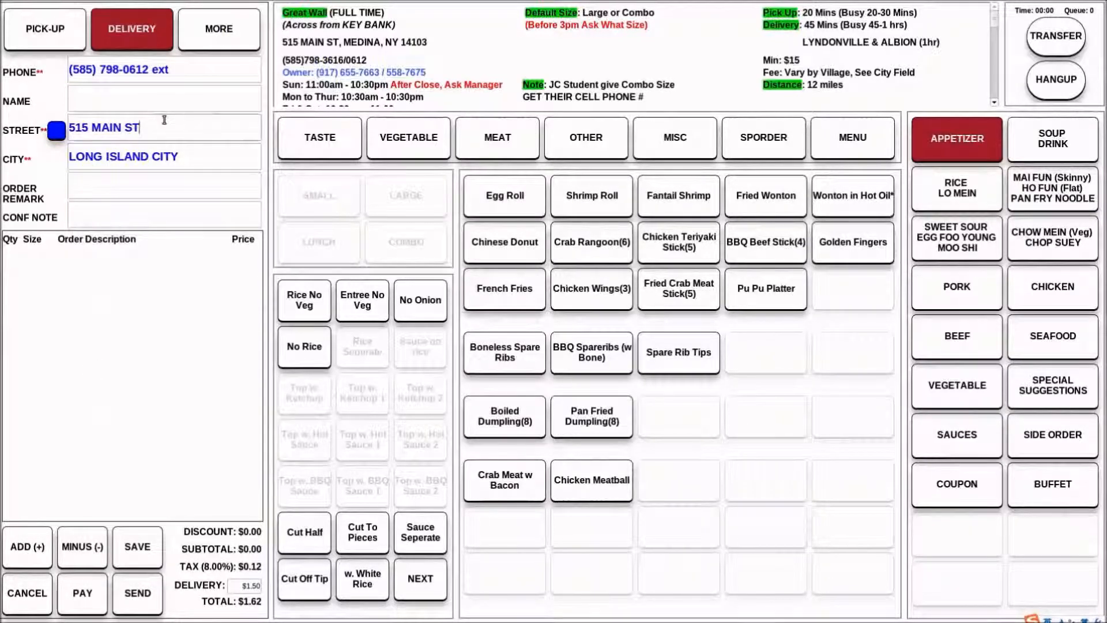
{"action": "key", "text": "BackSpace"}
{"action": "key", "text": "BackSpace"}
{"action": "key", "text": "BackSpace"}
{"action": "key", "text": "BackSpace"}
{"action": "key", "text": "BackSpace"}
{"action": "key", "text": "BackSpace"}
{"action": "key", "text": "BackSpace"}
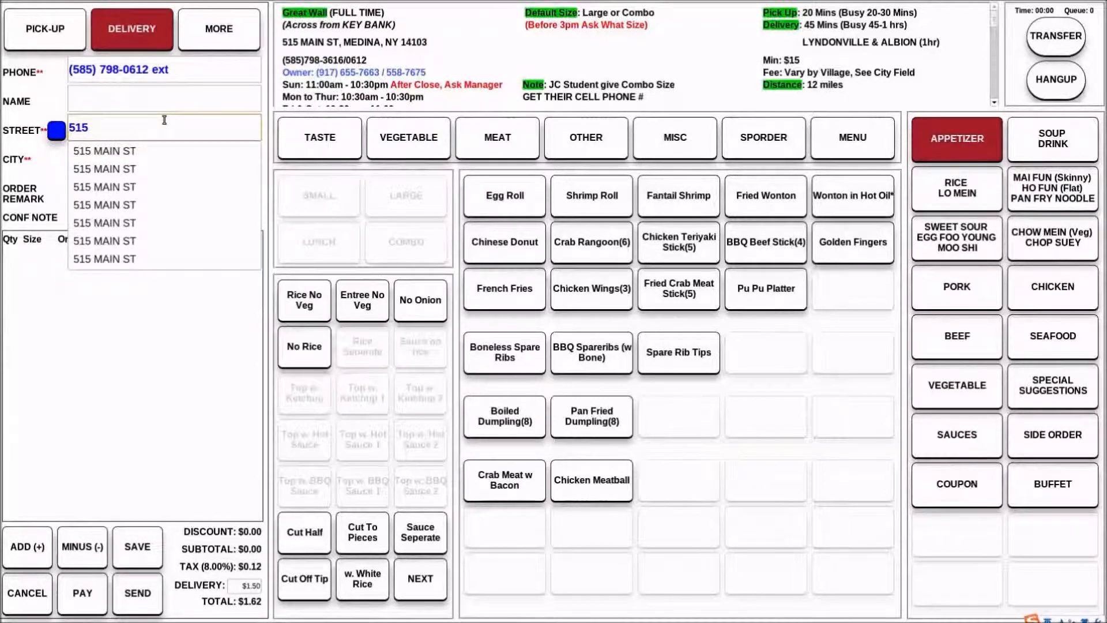
{"action": "type", "text": "LUIS ST"}
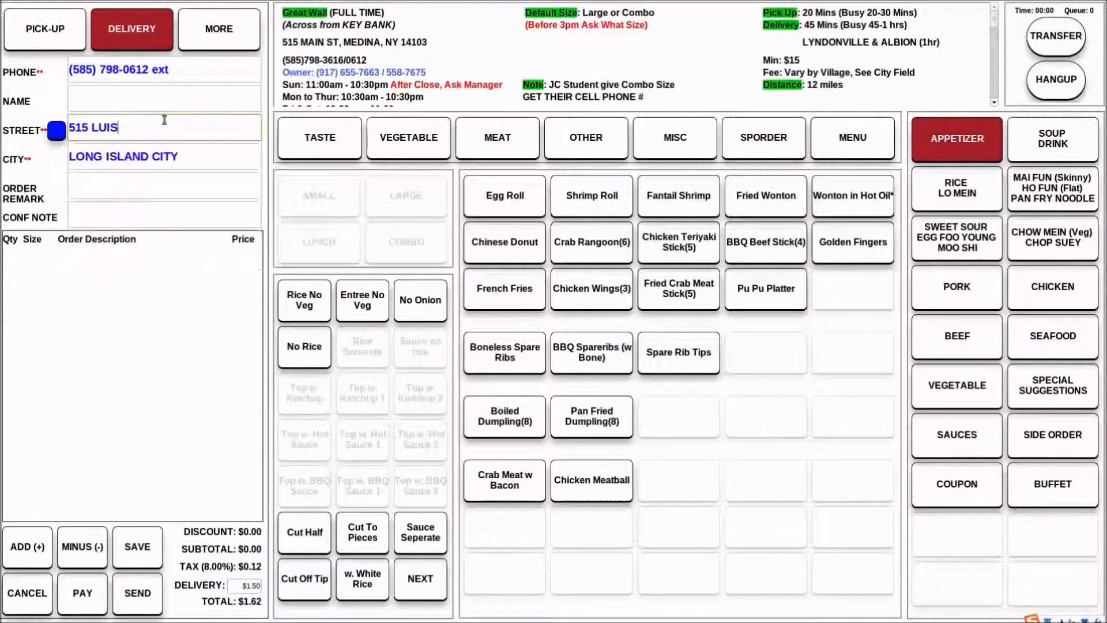
{"action": "key", "text": "BackSpace"}
{"action": "key", "text": "BackSpace"}
{"action": "key", "text": "BackSpace"}
{"action": "key", "text": "BackSpace"}
{"action": "key", "text": "BackSpace"}
{"action": "key", "text": "BackSpace"}
{"action": "key", "text": "BackSpace"}
{"action": "type", "text": "EWIS ST"}
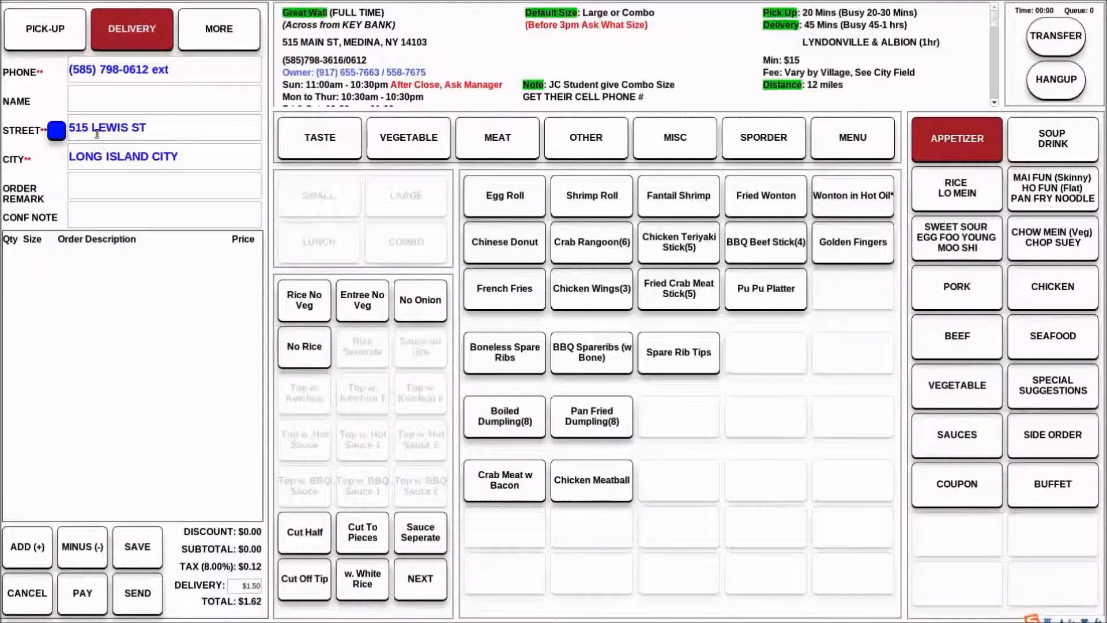
Overwrite the street name after the house number with another street name
{"action": "left_click_drag", "start_coordinate": [91, 128], "coordinate": [242, 133]}
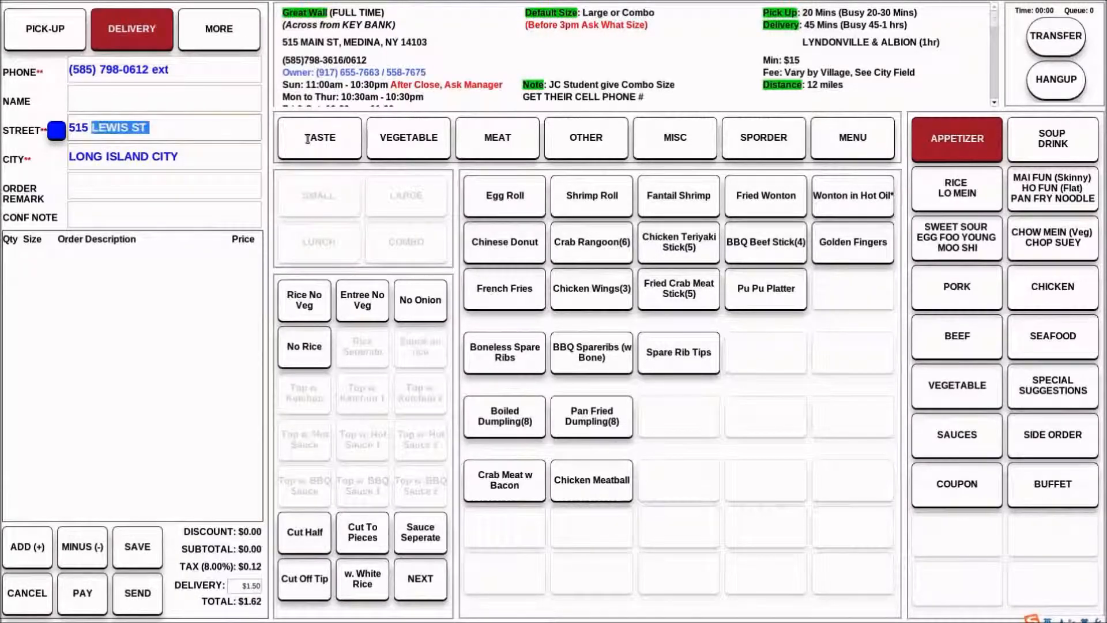
{"action": "type", "text": "KING ST"}
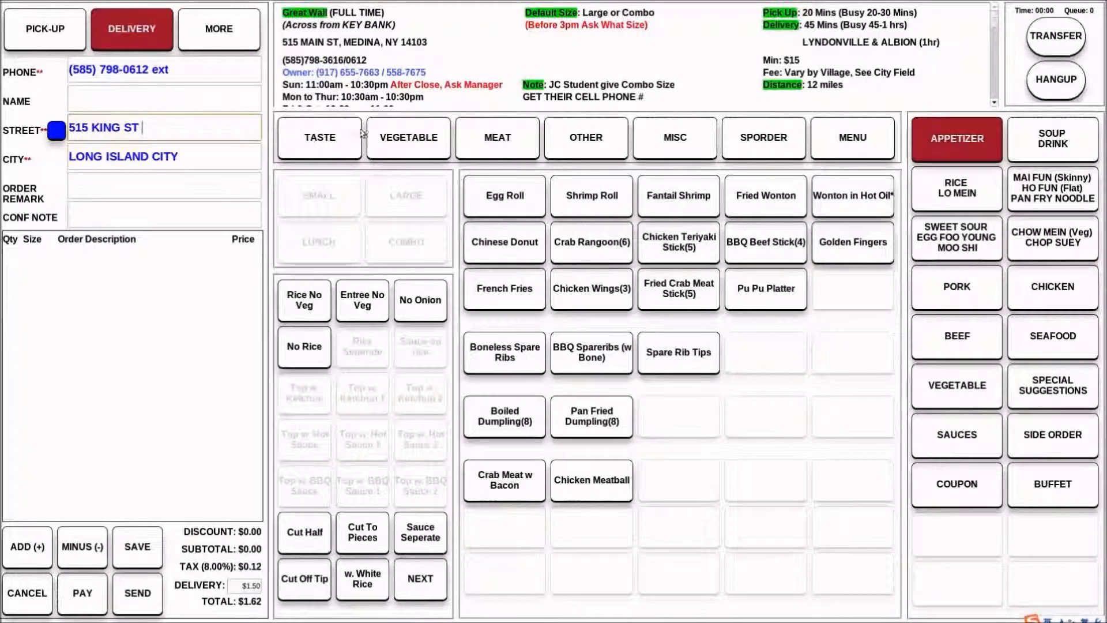
{"action": "left_click", "coordinate": [168, 385]}
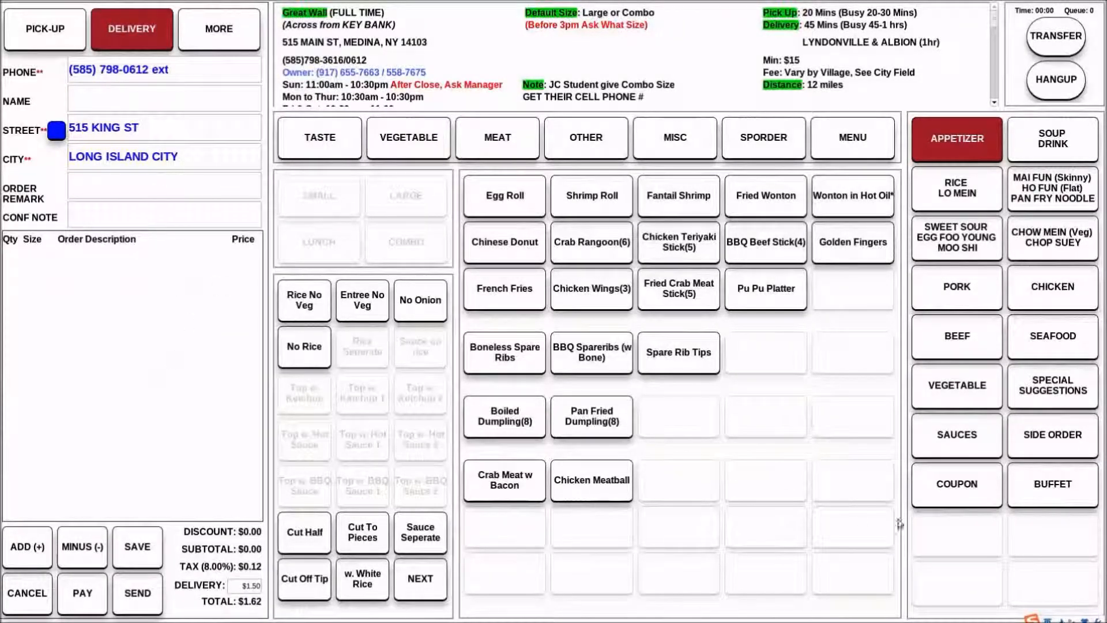
Add one large Shrimp w. Broccoli from the seafood dishes to the order
{"action": "left_click", "coordinate": [1055, 333]}
{"action": "left_click", "coordinate": [853, 211]}
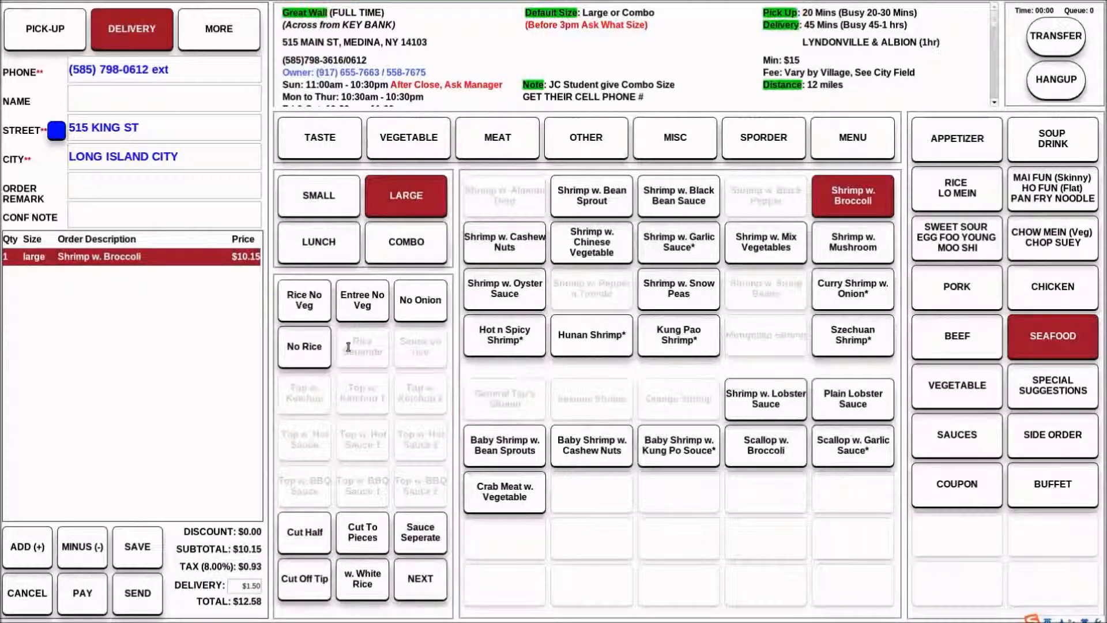
{"action": "left_click", "coordinate": [164, 128]}
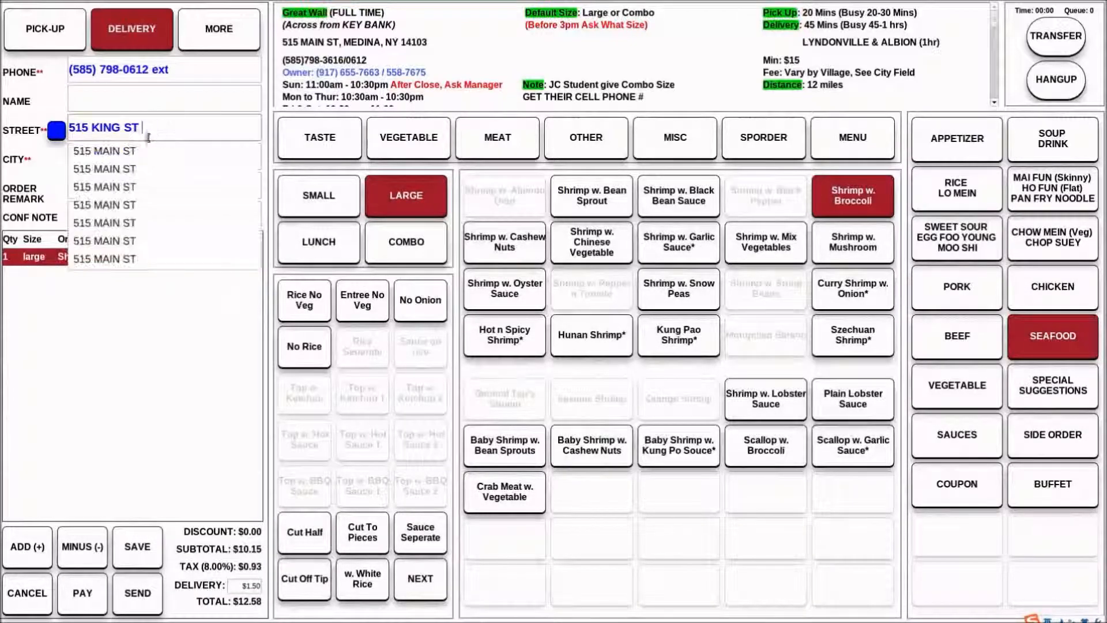
{"action": "left_click", "coordinate": [155, 411]}
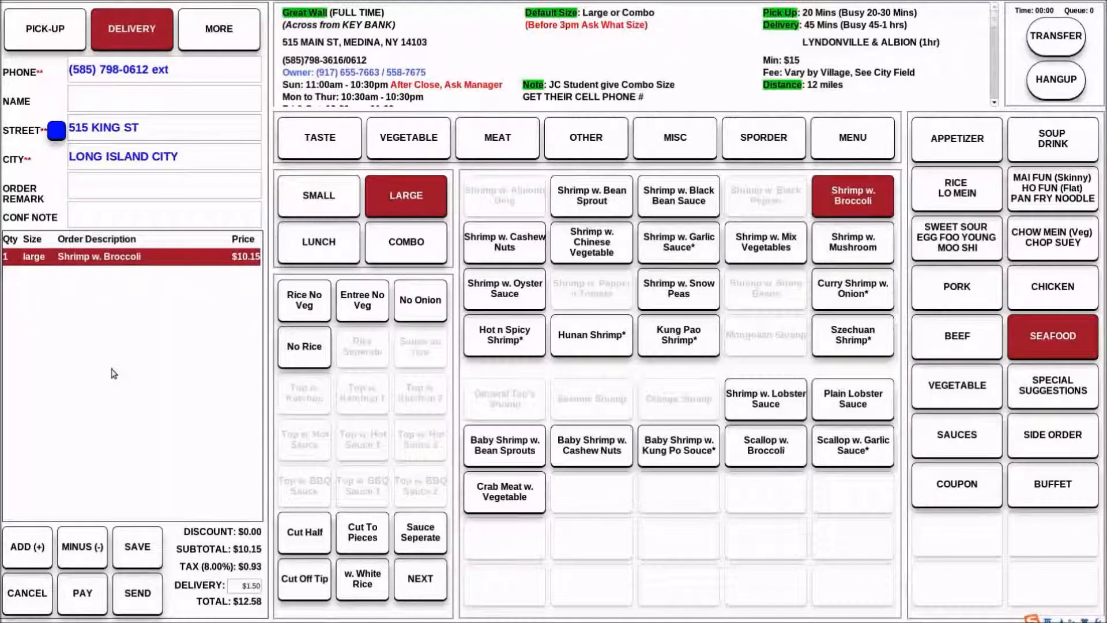
{"action": "left_click", "coordinate": [153, 131]}
{"action": "left_click", "coordinate": [134, 343]}
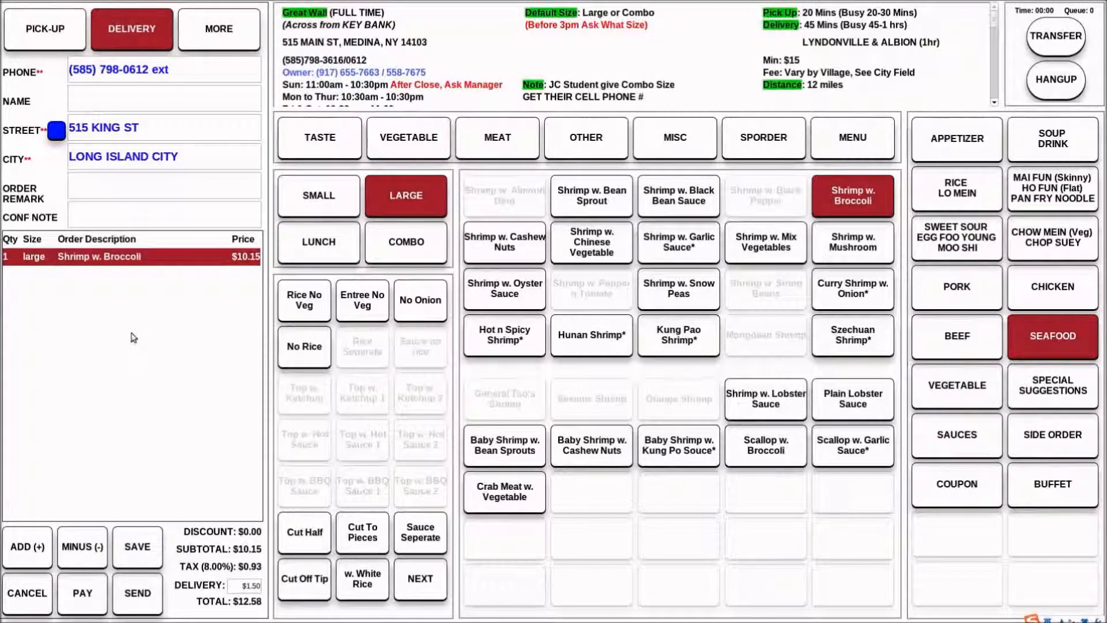
Check the customer's street address on the delivery map
{"action": "left_click", "coordinate": [153, 133]}
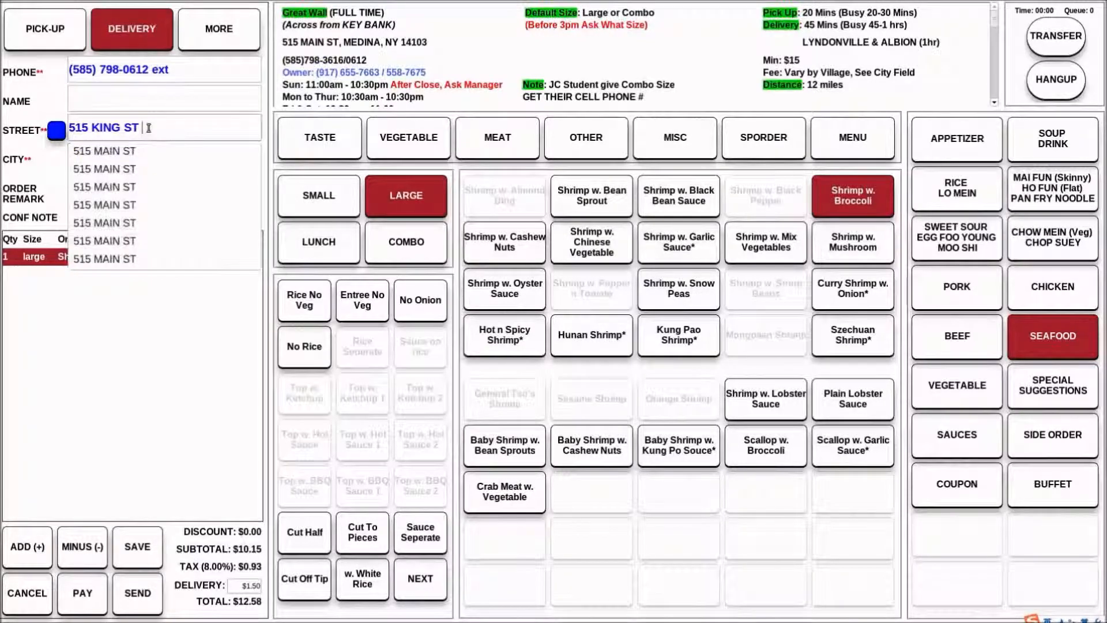
{"action": "left_click", "coordinate": [846, 534]}
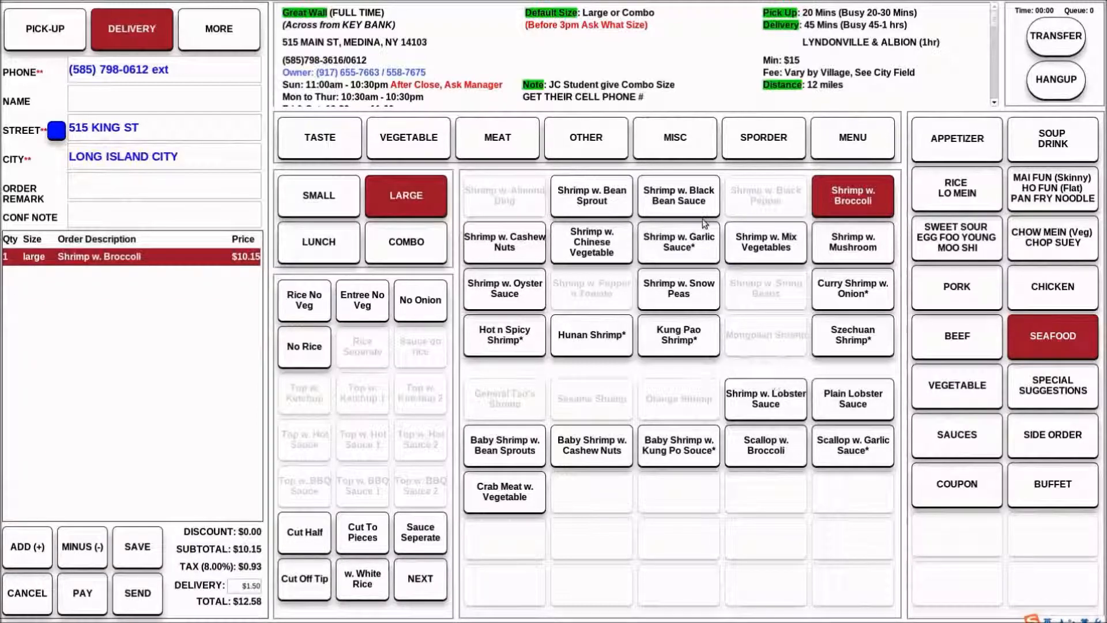
{"action": "left_click", "coordinate": [141, 129]}
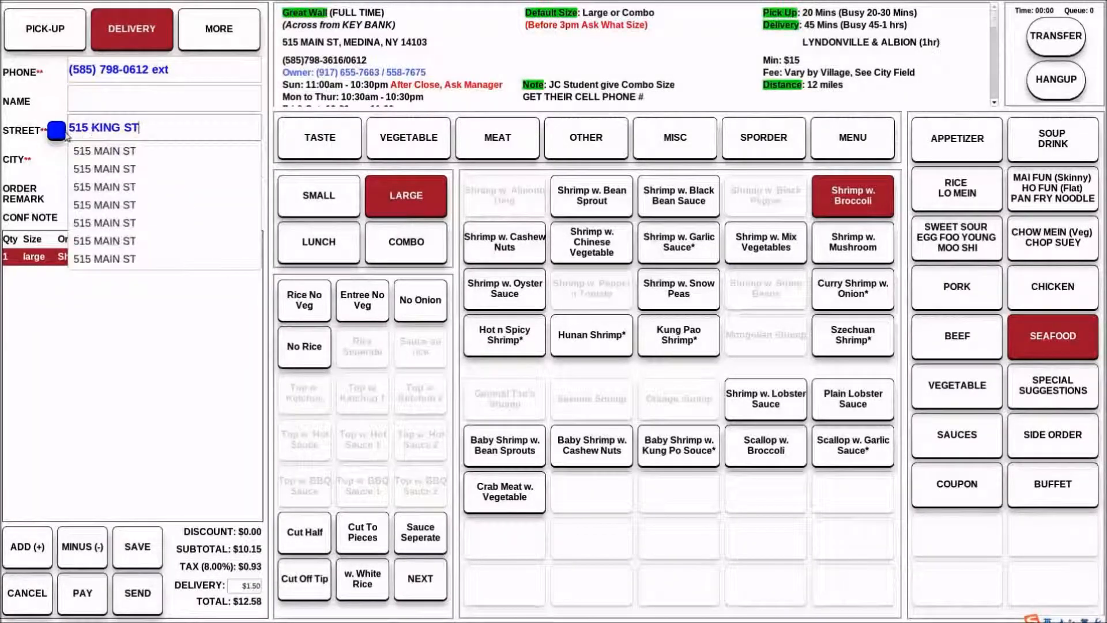
{"action": "left_click", "coordinate": [52, 131]}
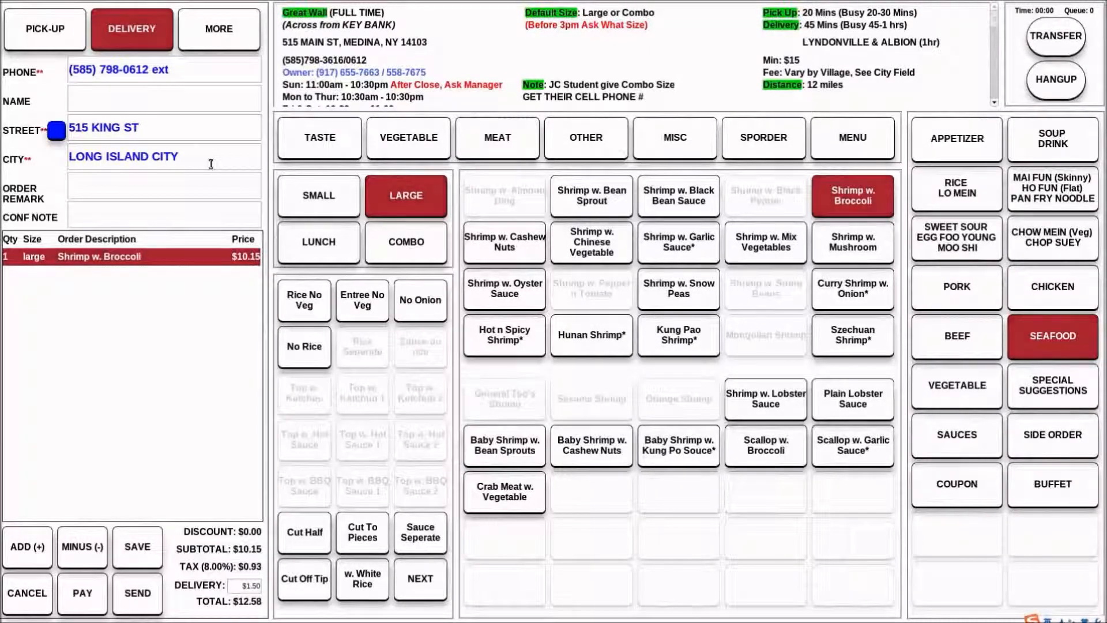
Replace the street address with two cross-street names, without a house number, and check the intersection on the map
{"action": "type", "text": "MAIN ST"}
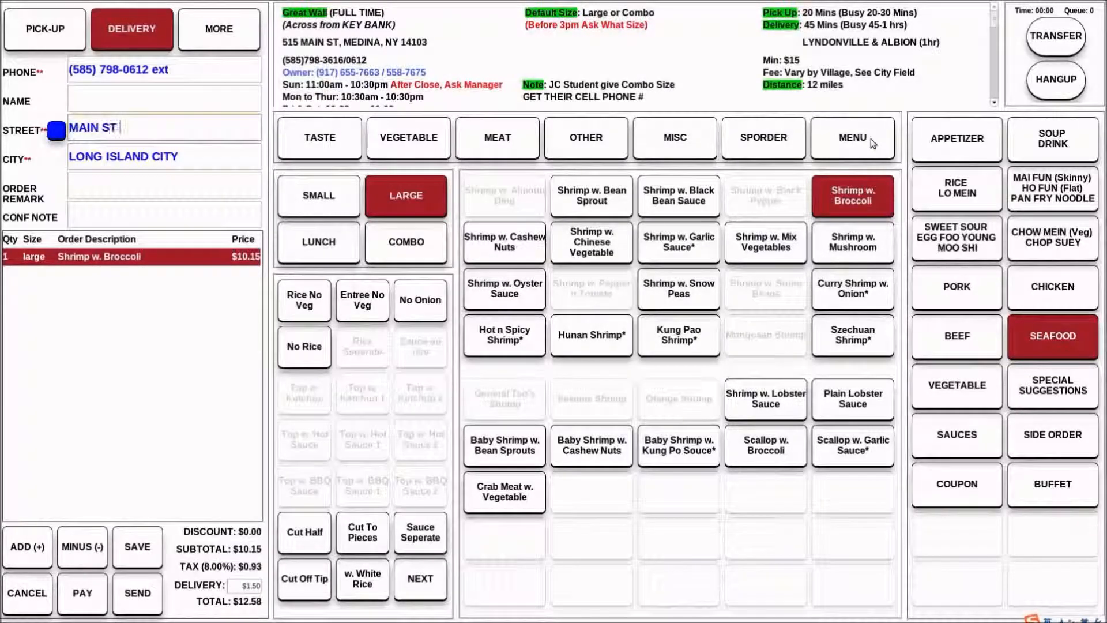
{"action": "type", "text": " SOUTH AVE"}
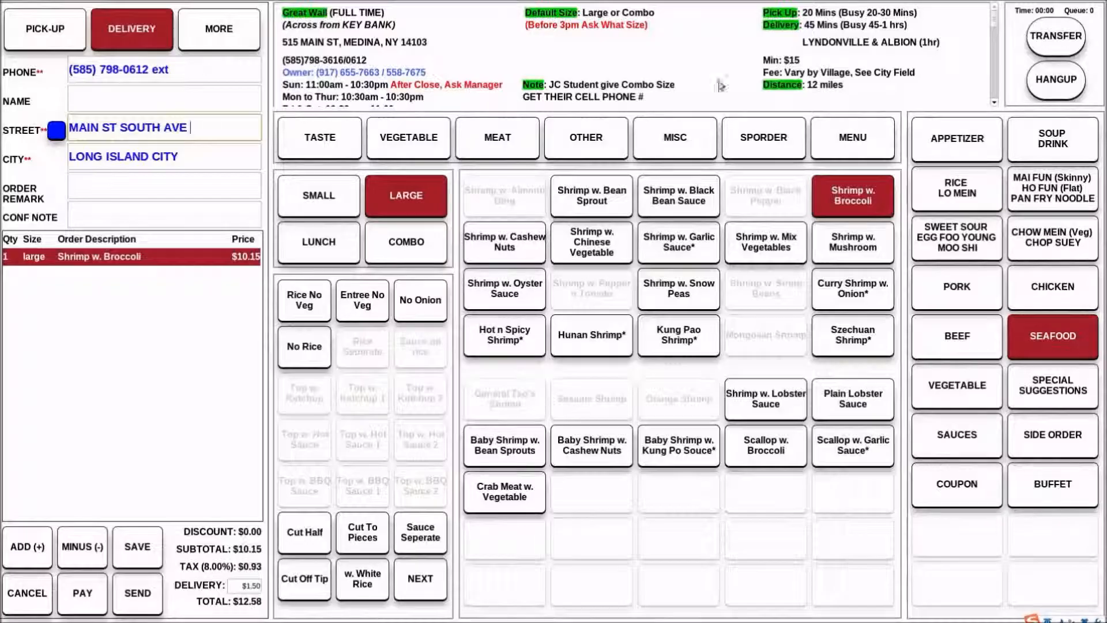
{"action": "left_click", "coordinate": [57, 132]}
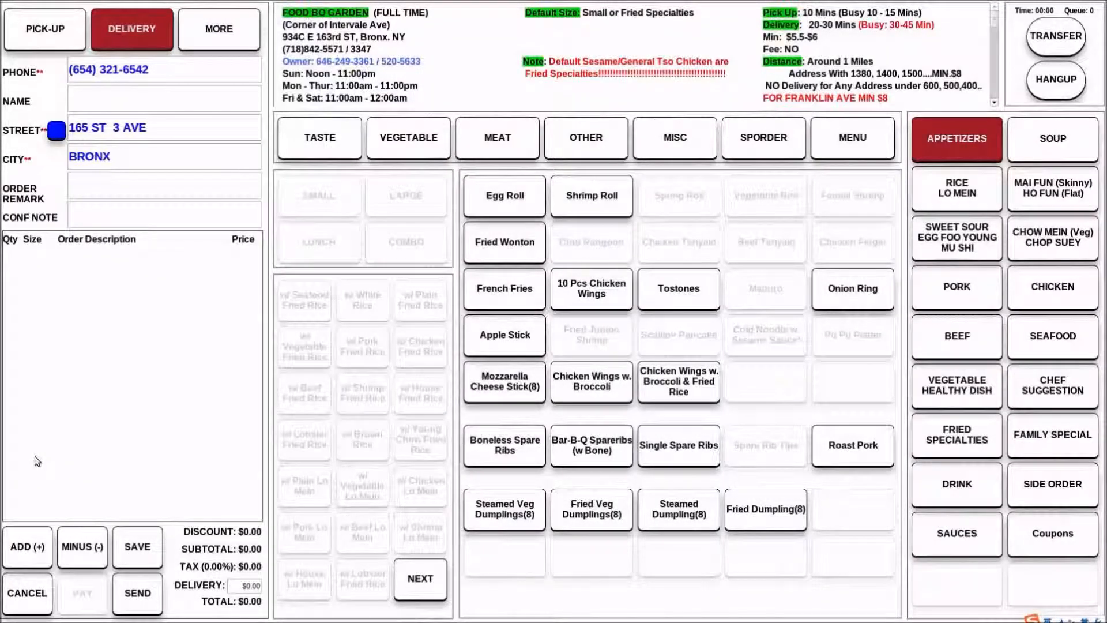
Fill in the name field with WALMART, the contact's first name and FRUIT SECTION, separated by dashes
{"action": "left_click", "coordinate": [87, 96]}
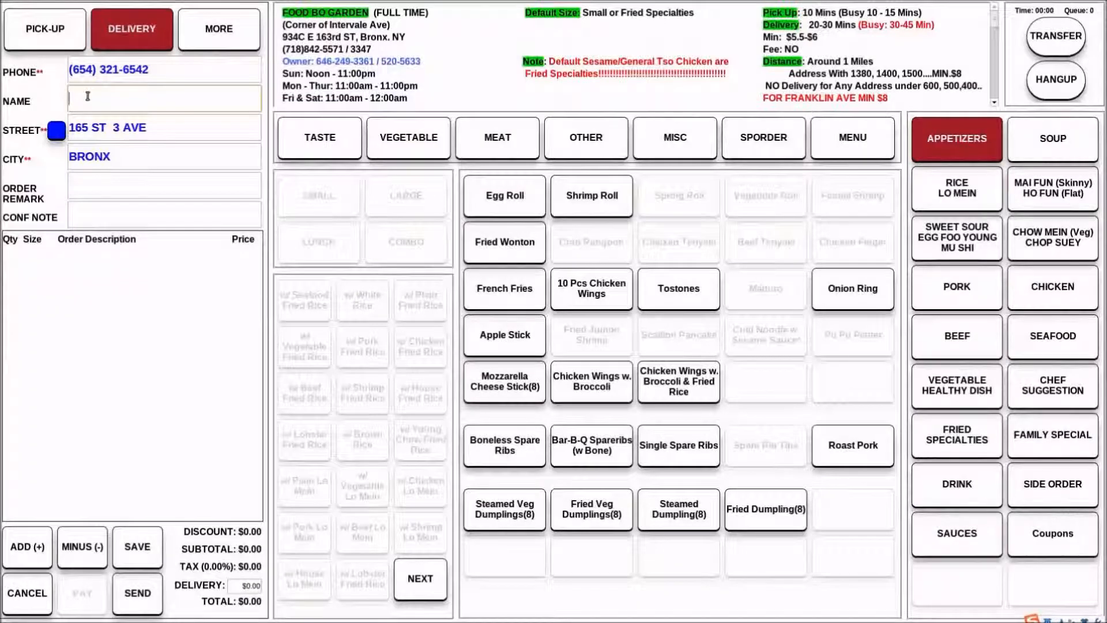
{"action": "type", "text": "WALMART "}
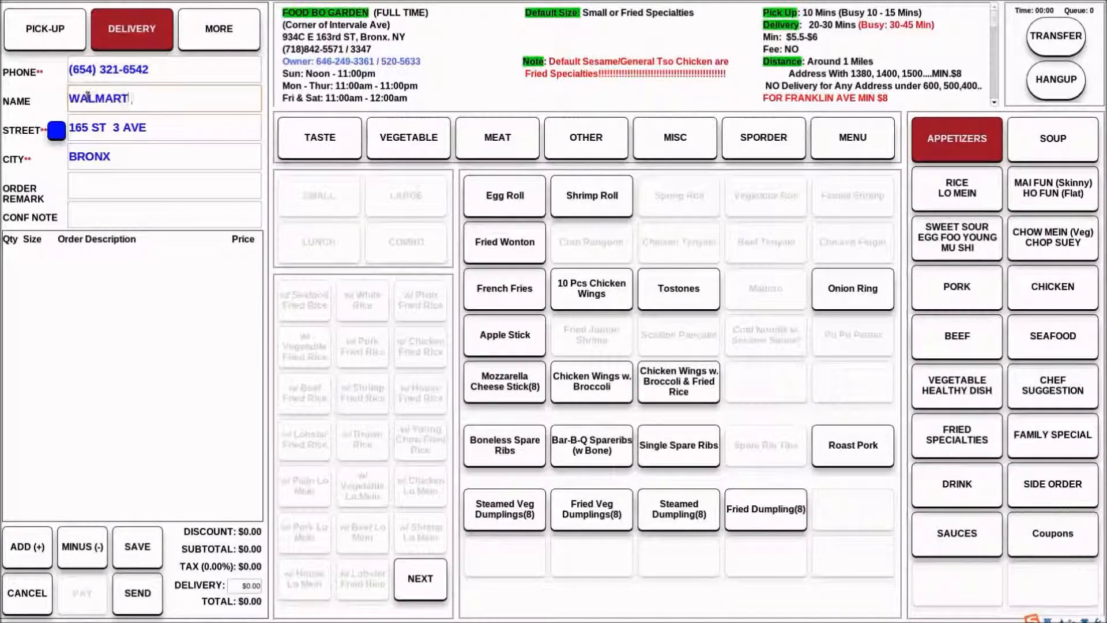
{"action": "type", "text": "- MICHAEL -"}
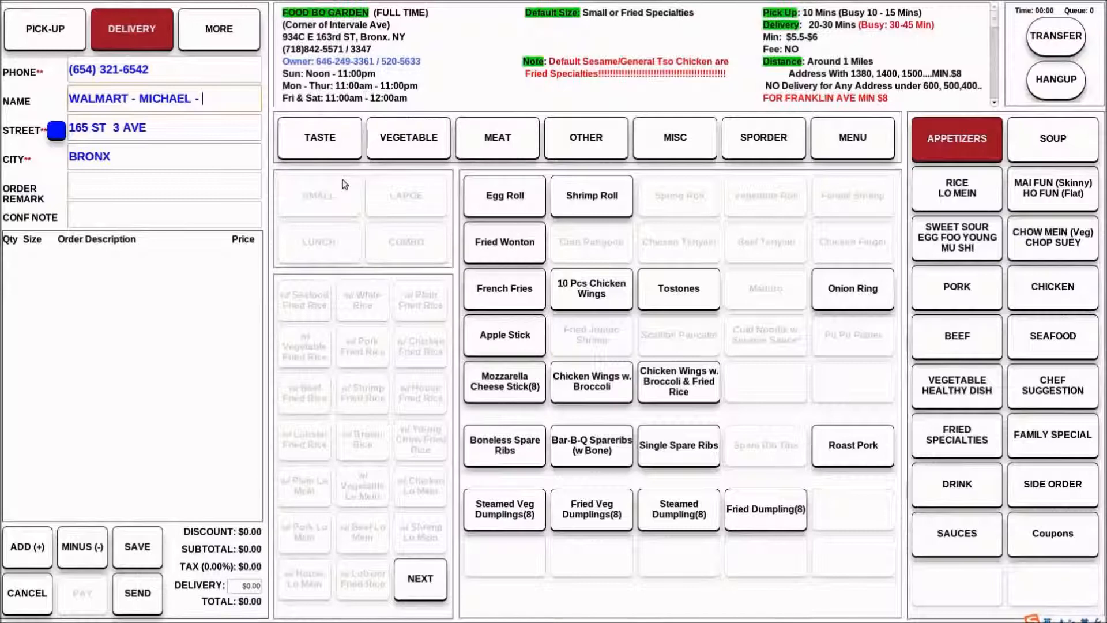
{"action": "type", "text": "FRUIT SECTION"}
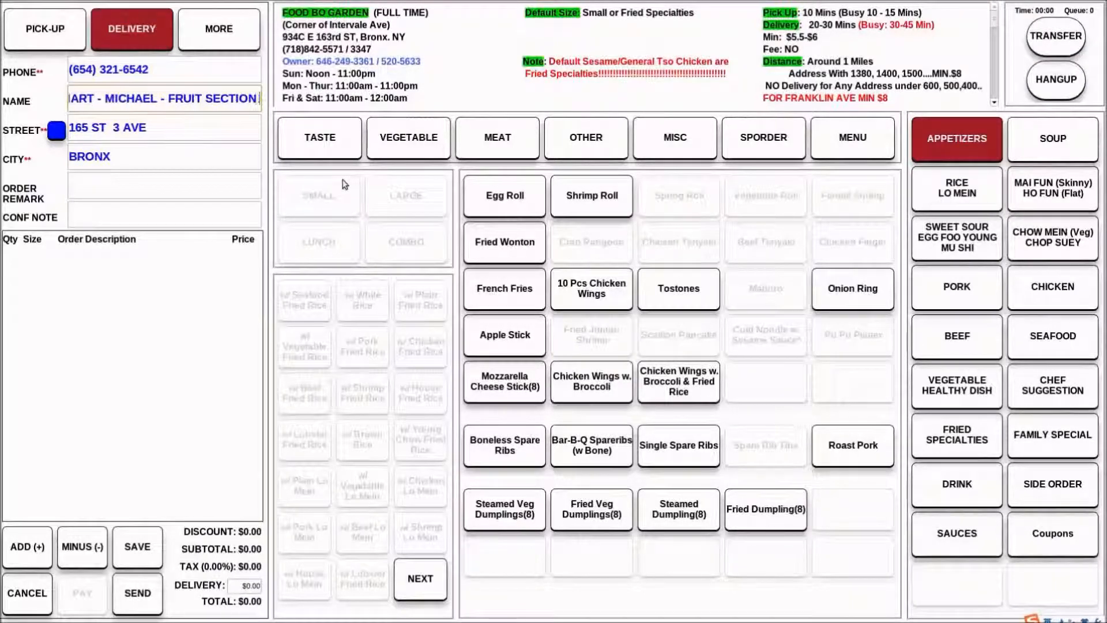
{"action": "type", "text": " -"}
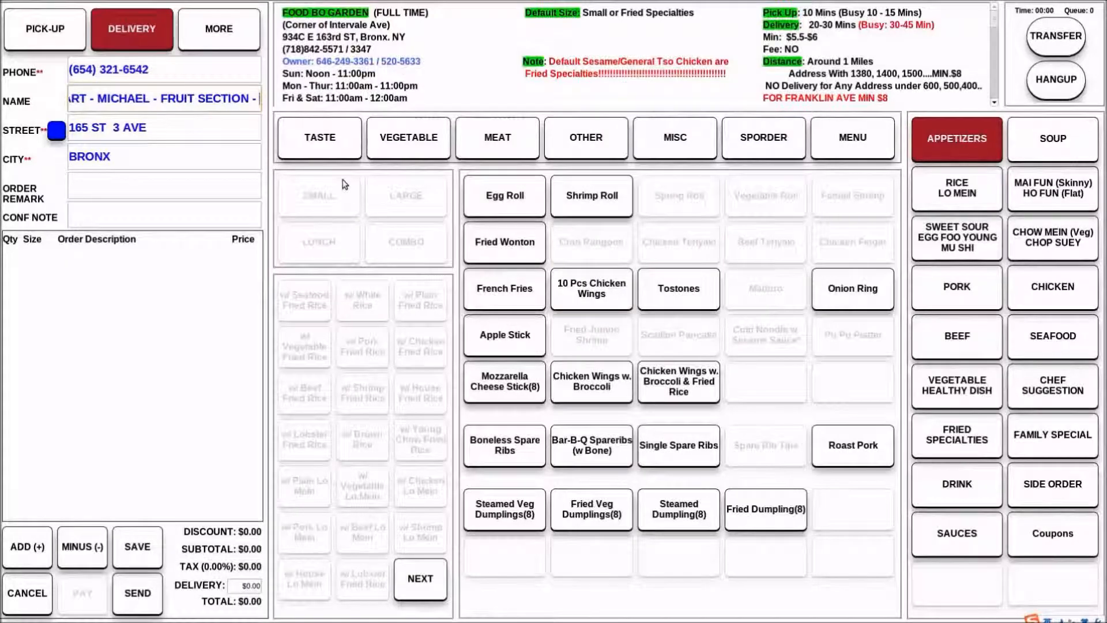
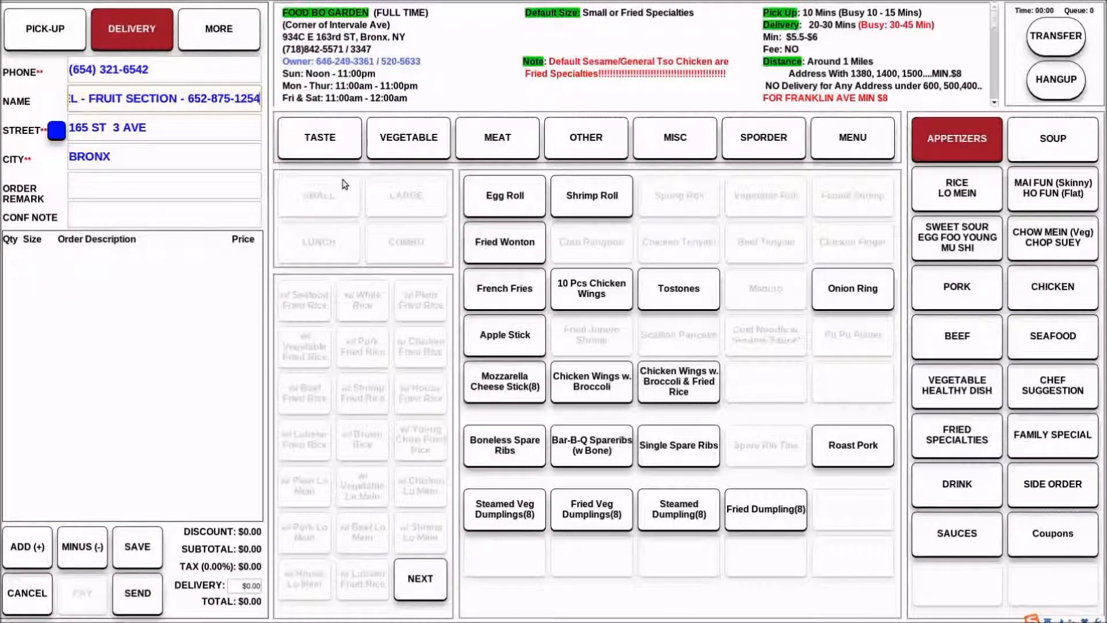
Append the contact's phone number to the end of the name entry
{"action": "left_click", "coordinate": [78, 392]}
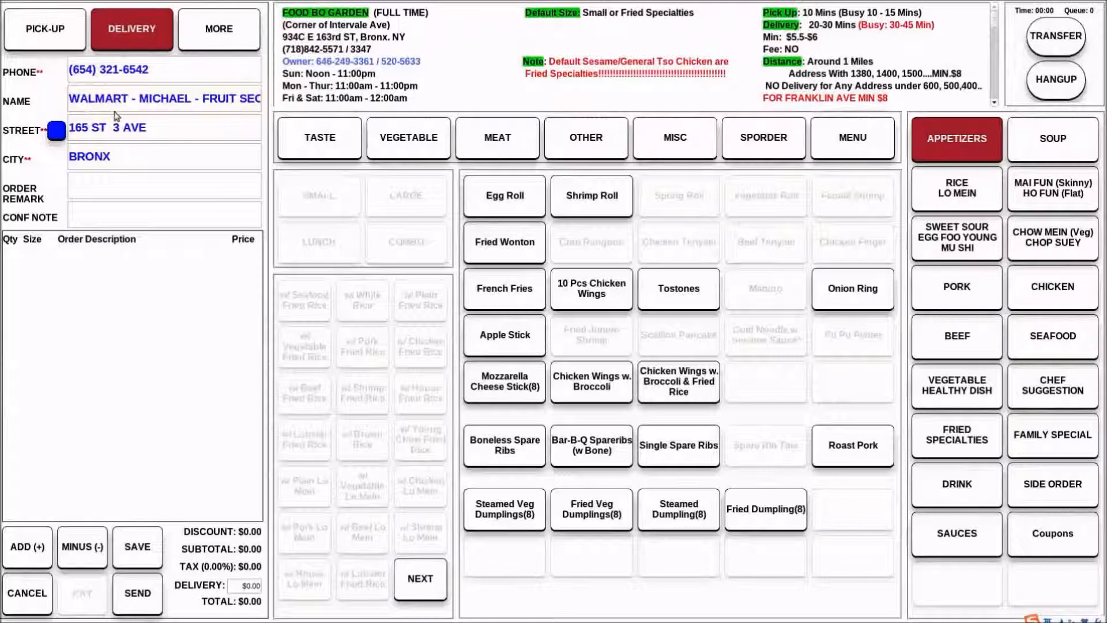
Replace the phone number at the end of the name entry with EXT and the contact's extension number
{"action": "left_click_drag", "start_coordinate": [100, 104], "coordinate": [266, 116]}
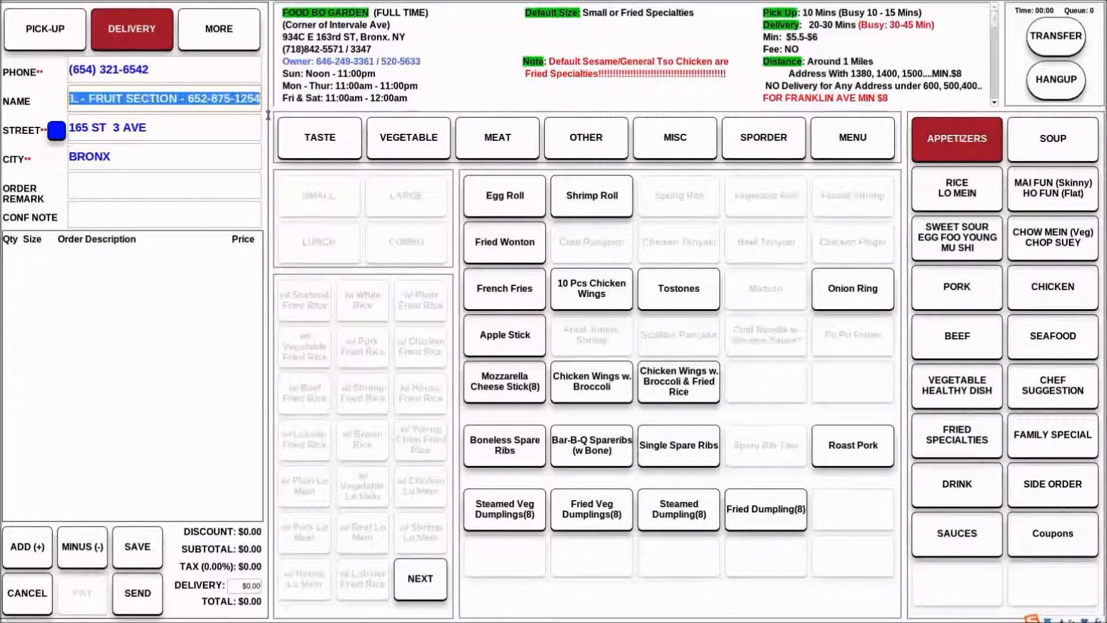
{"action": "left_click", "coordinate": [150, 400]}
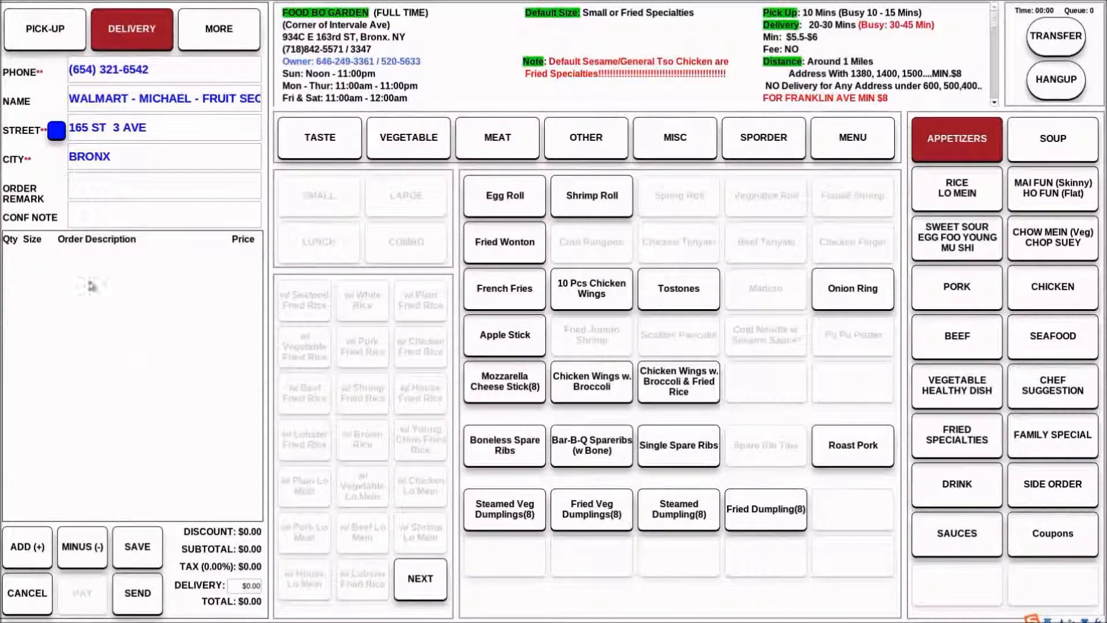
{"action": "left_click", "coordinate": [186, 98]}
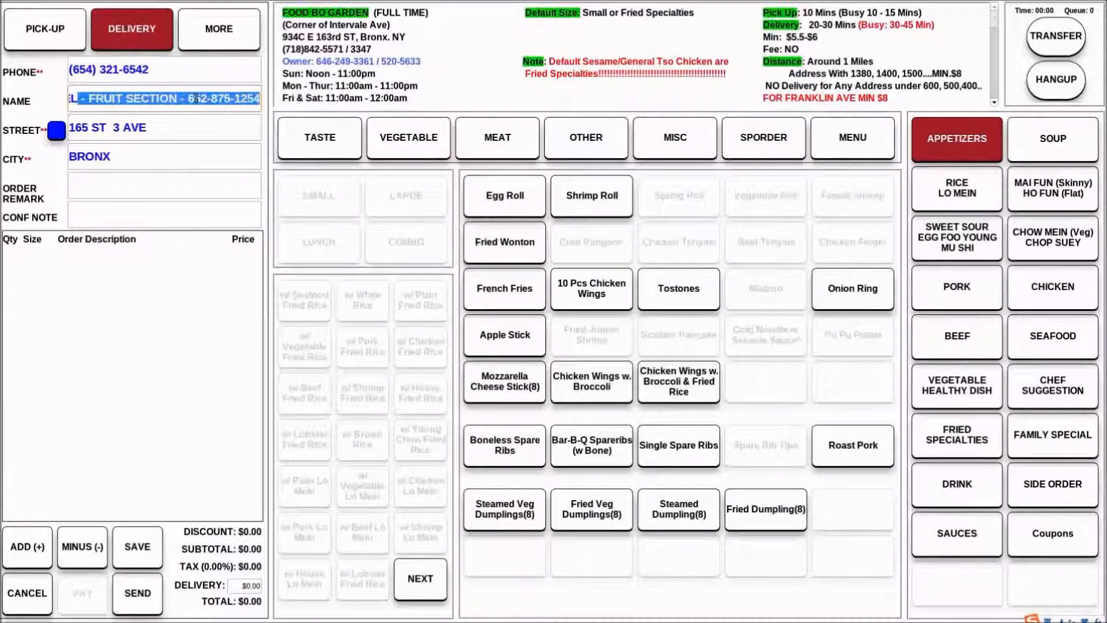
{"action": "left_click_drag", "start_coordinate": [186, 98], "coordinate": [393, 114]}
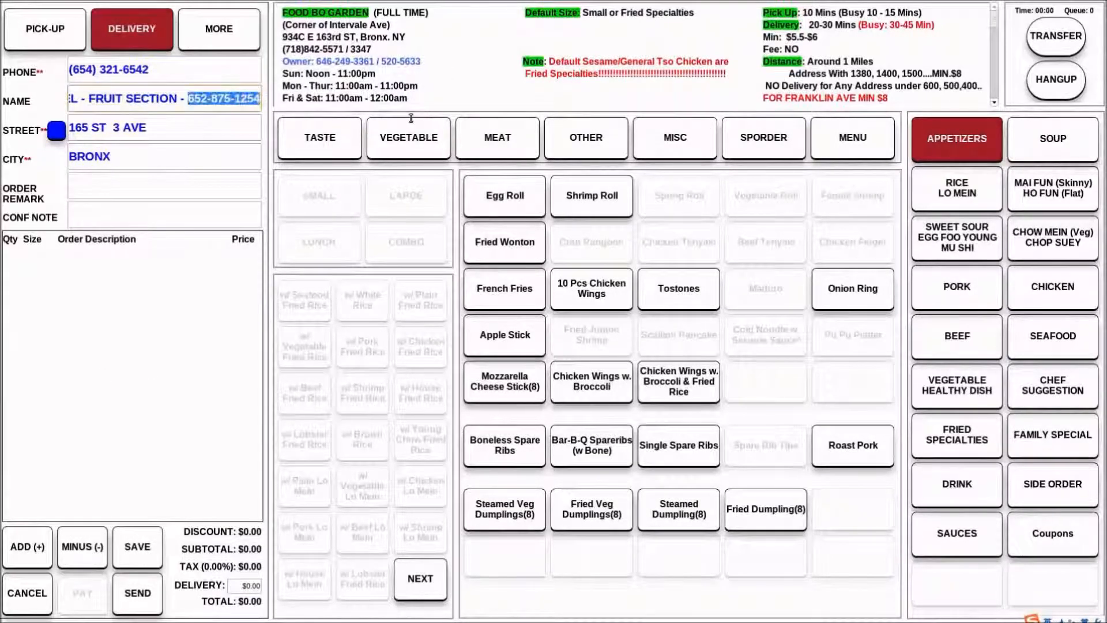
{"action": "type", "text": "EXT "}
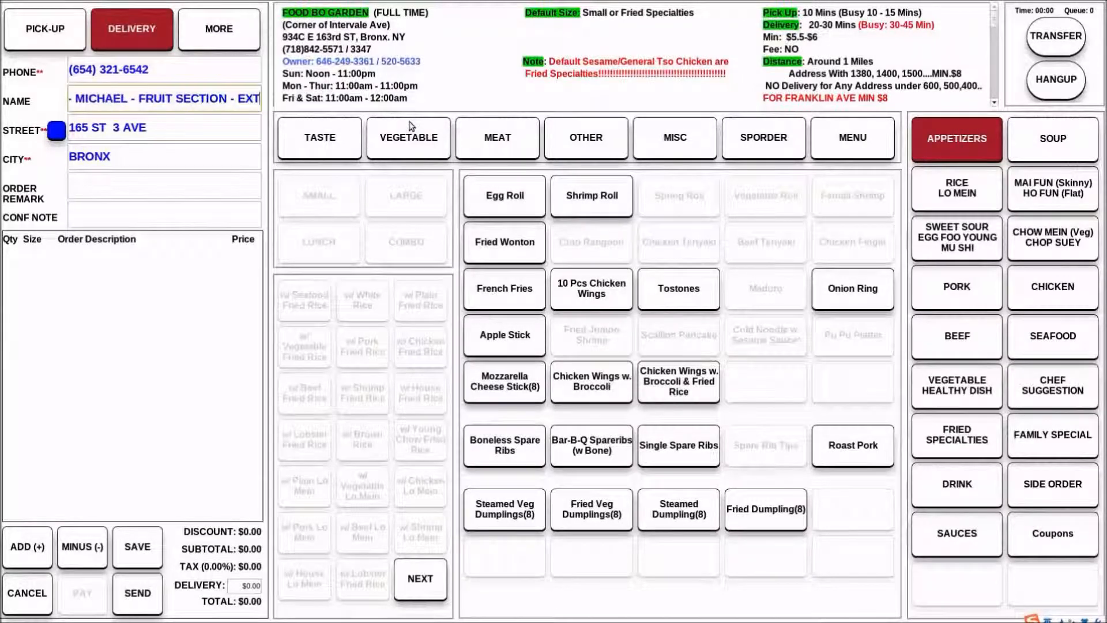
{"action": "type", "text": "125"}
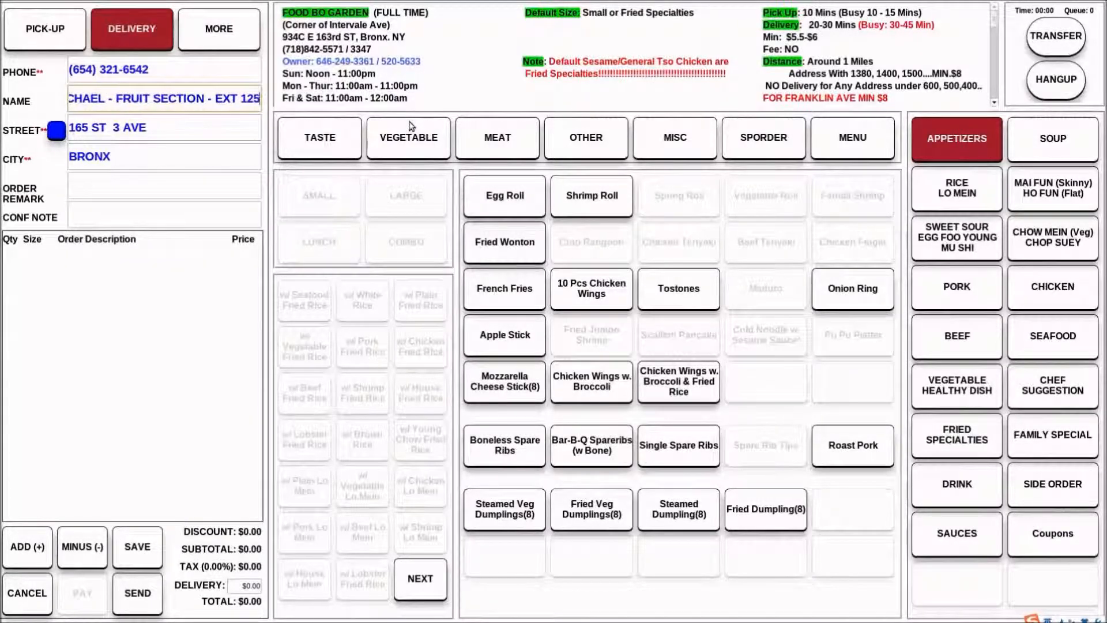
{"action": "left_click", "coordinate": [140, 401]}
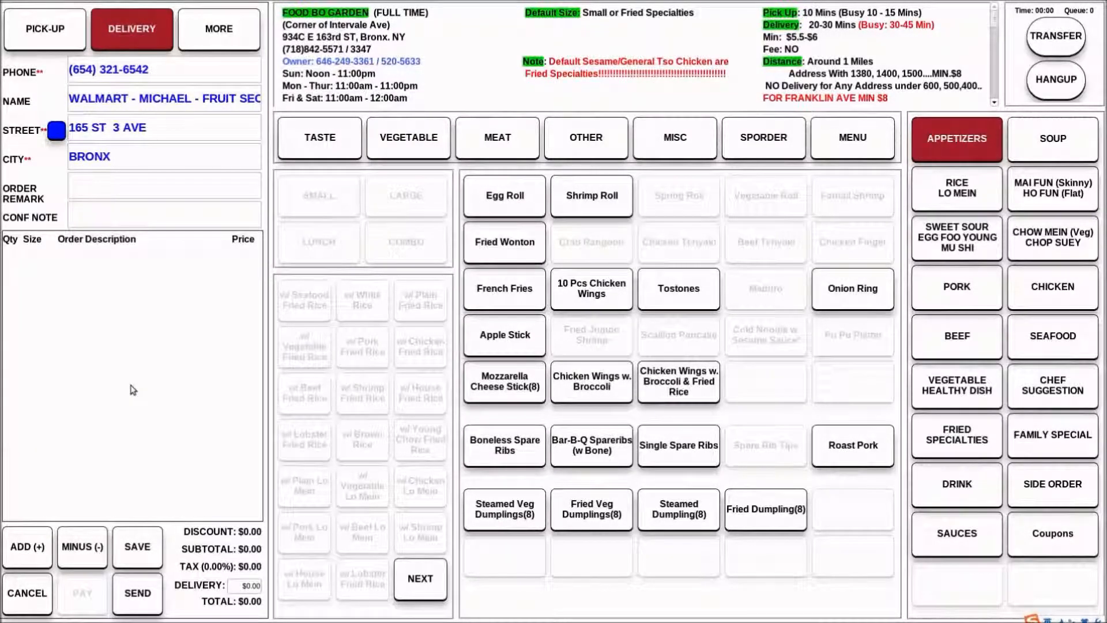
Add an apartment number after # in the street field and replace the cross street with a house number
{"action": "left_click", "coordinate": [182, 133]}
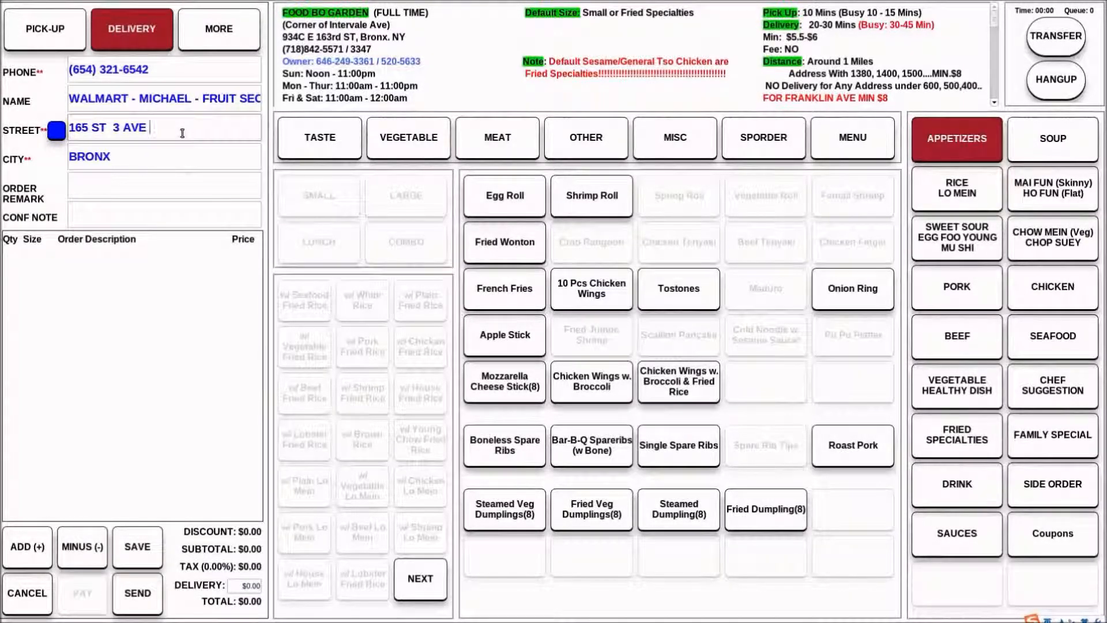
{"action": "left_click", "coordinate": [95, 435]}
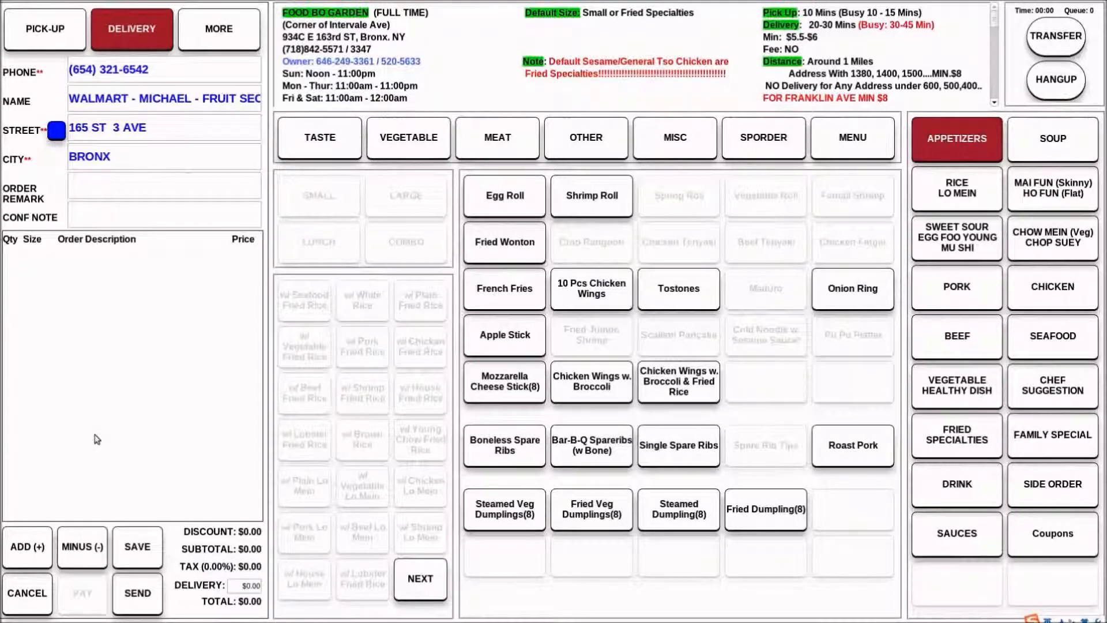
{"action": "left_click", "coordinate": [171, 134]}
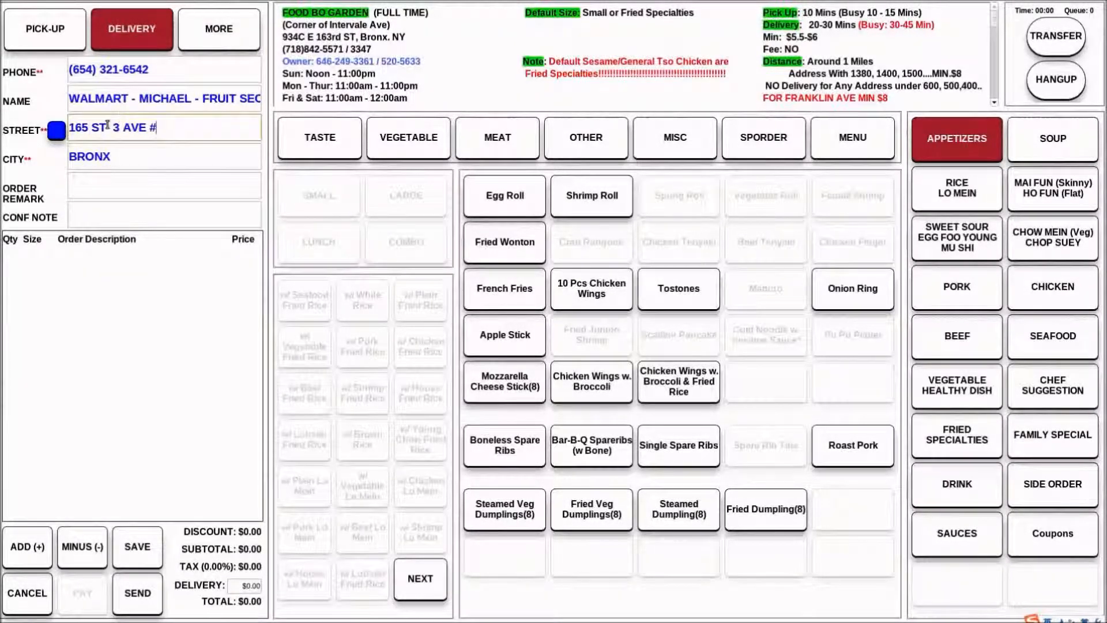
{"action": "left_click_drag", "start_coordinate": [107, 124], "coordinate": [68, 127]}
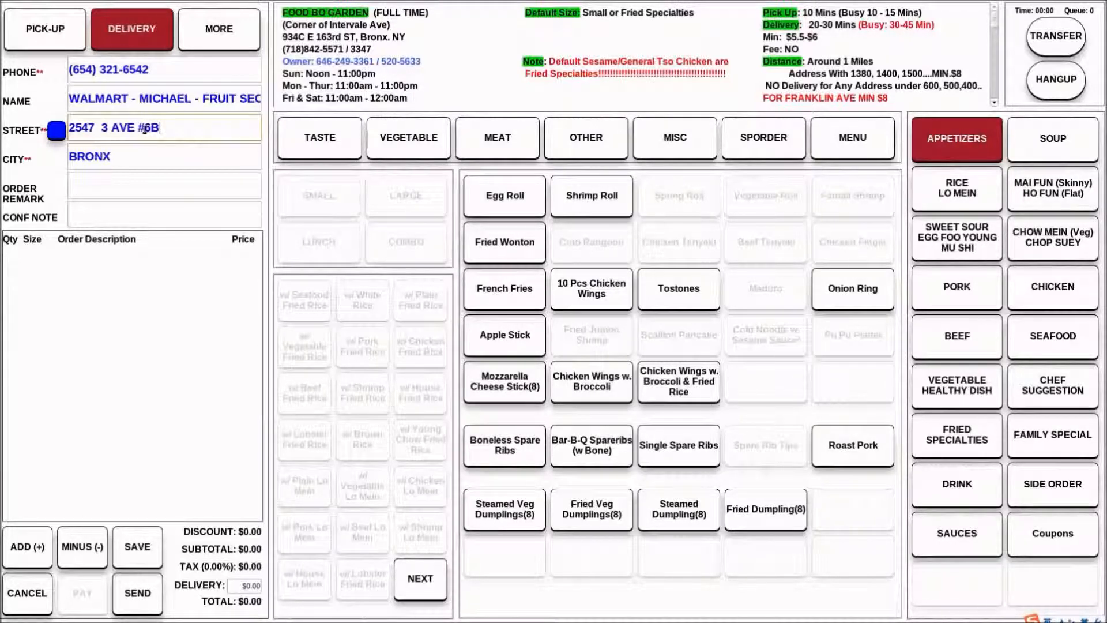
Try AP in place of the # before the apartment number and put the # back
{"action": "key", "text": "BackSpace"}
{"action": "type", "text": "AP"}
{"action": "type", "text": "#"}
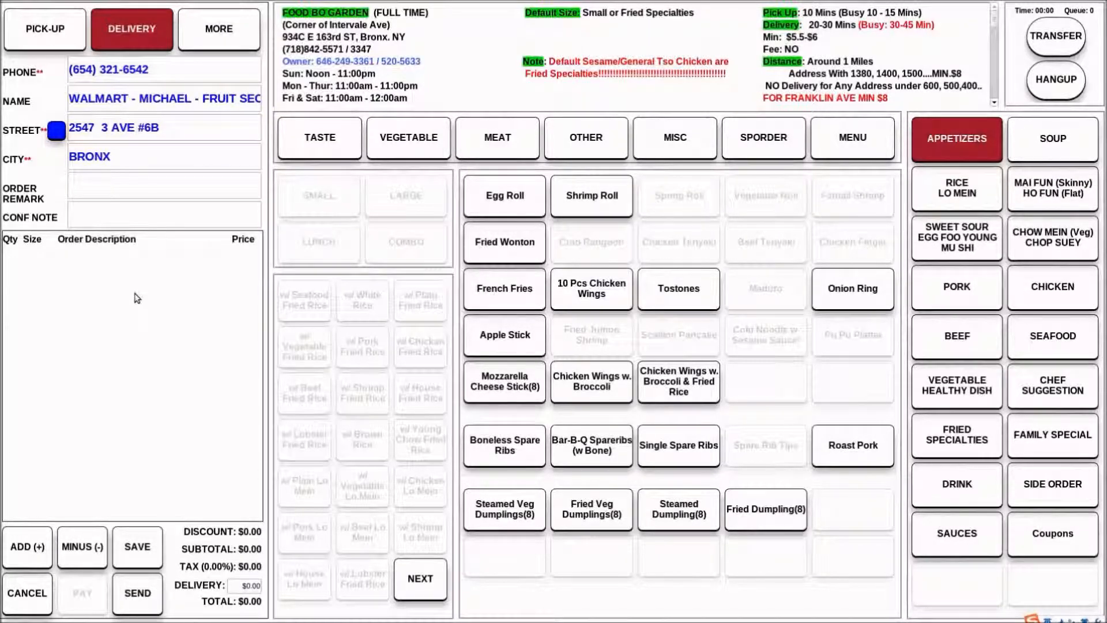
Reselect BRONX as the city and cancel the whole order
{"action": "left_click", "coordinate": [127, 158]}
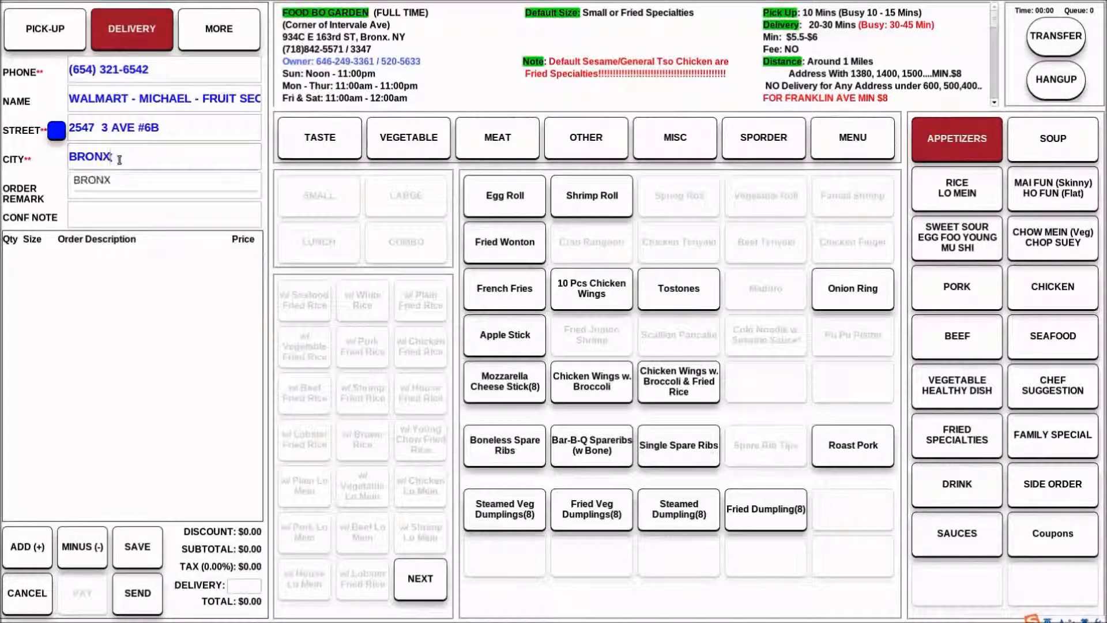
{"action": "left_click", "coordinate": [109, 186]}
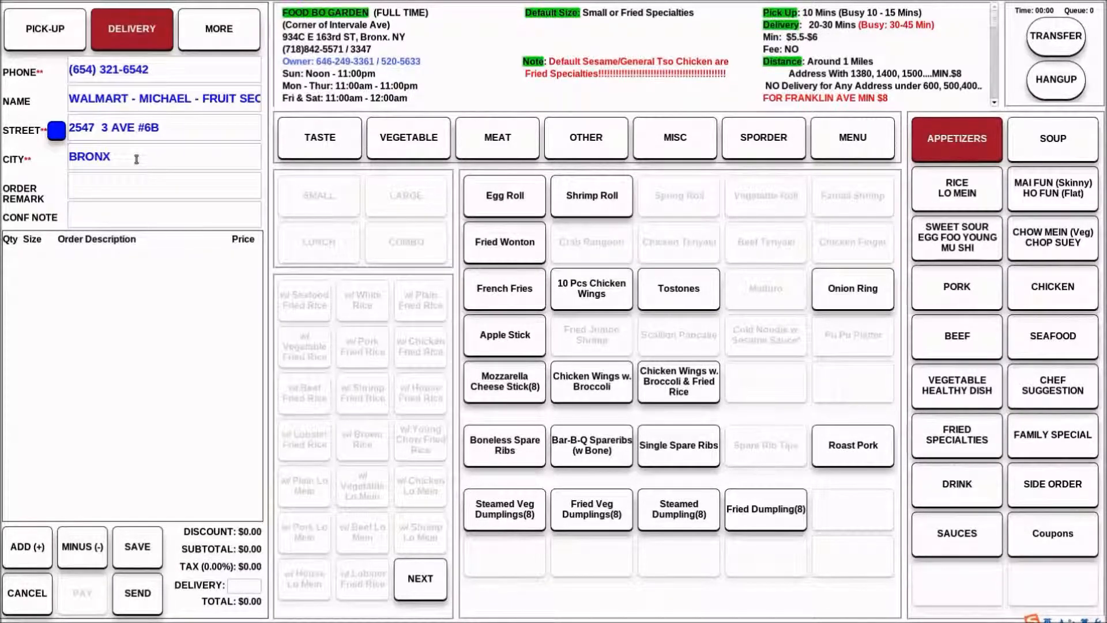
{"action": "left_click", "coordinate": [22, 586]}
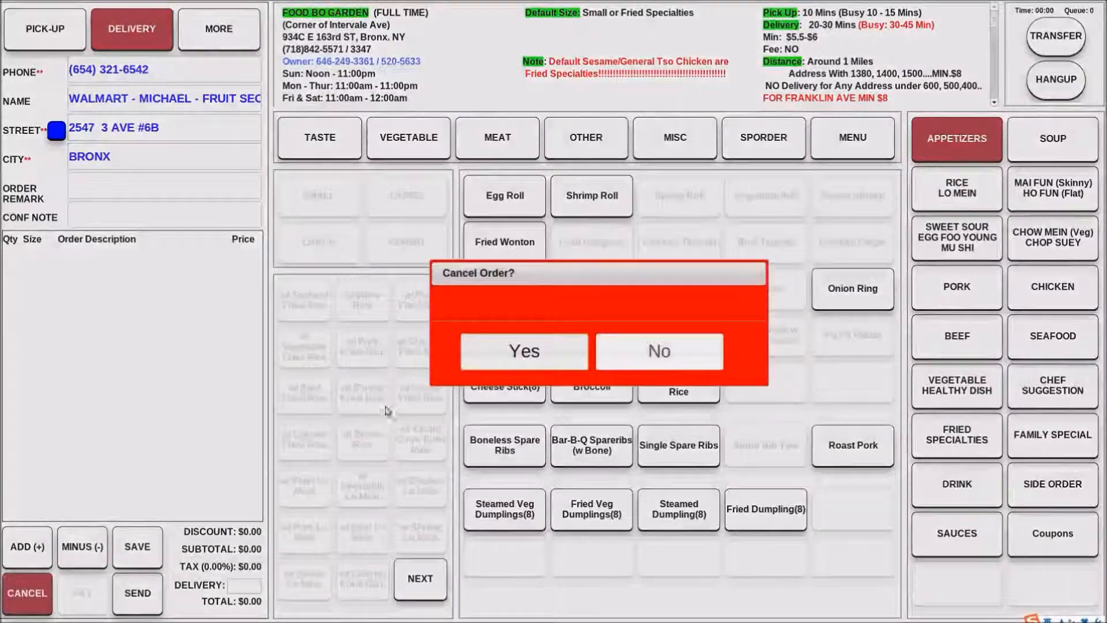
{"action": "left_click", "coordinate": [503, 357]}
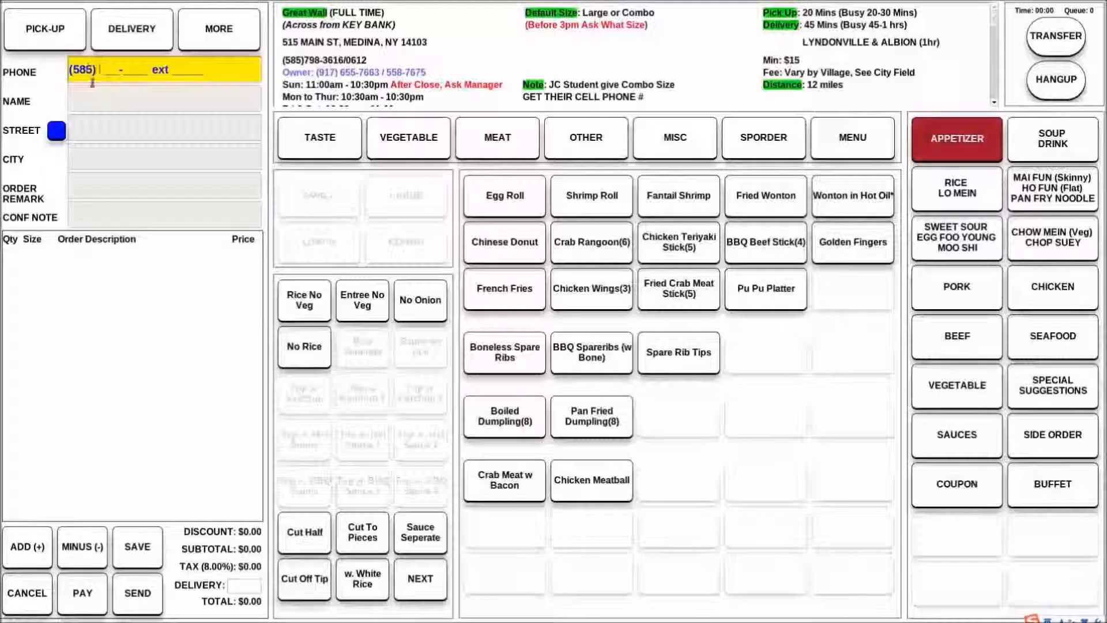
Enter the customer's phone number for a new Great Wall order and choose a suggested street address
{"action": "type", "text": "0612"}
{"action": "key", "text": "Return"}
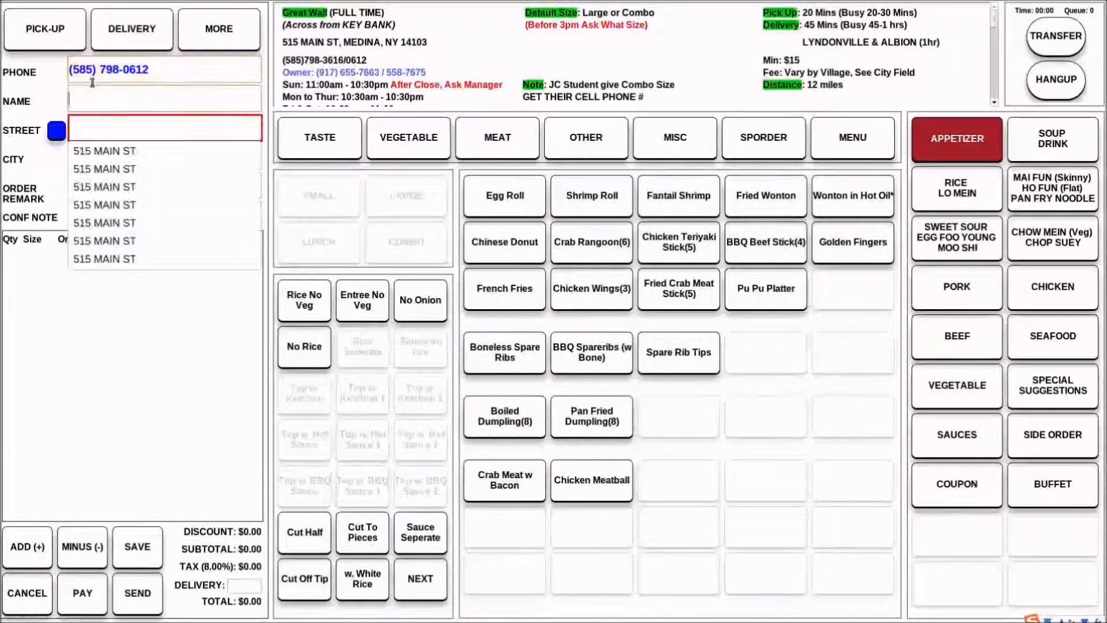
{"action": "left_click", "coordinate": [113, 188]}
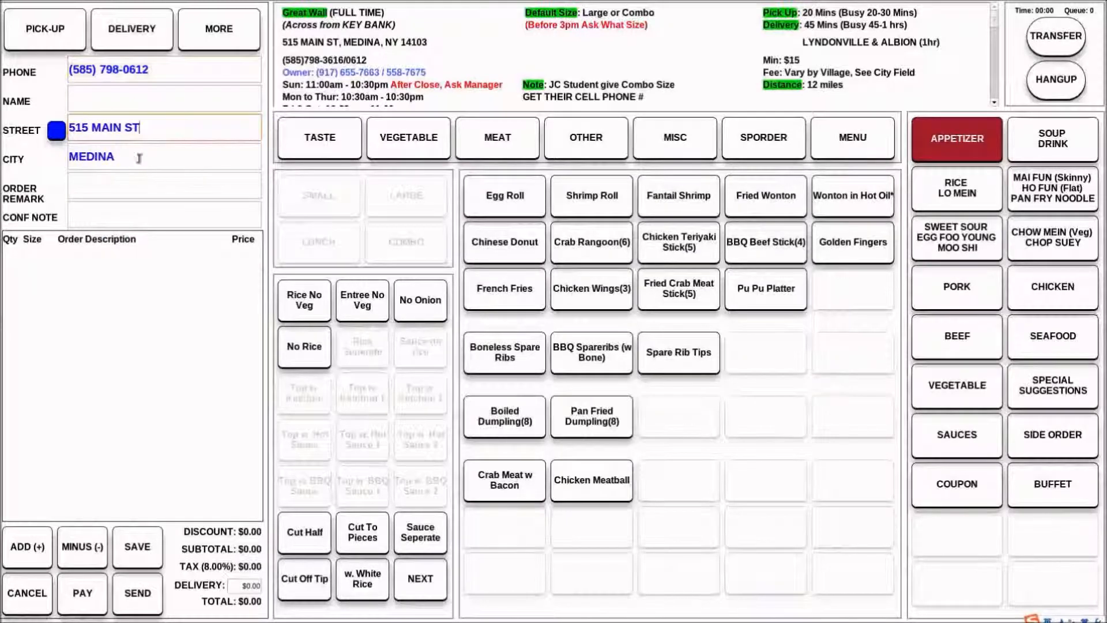
Set the city to MEDINA - 150 and mark the order as a delivery
{"action": "left_click", "coordinate": [126, 158]}
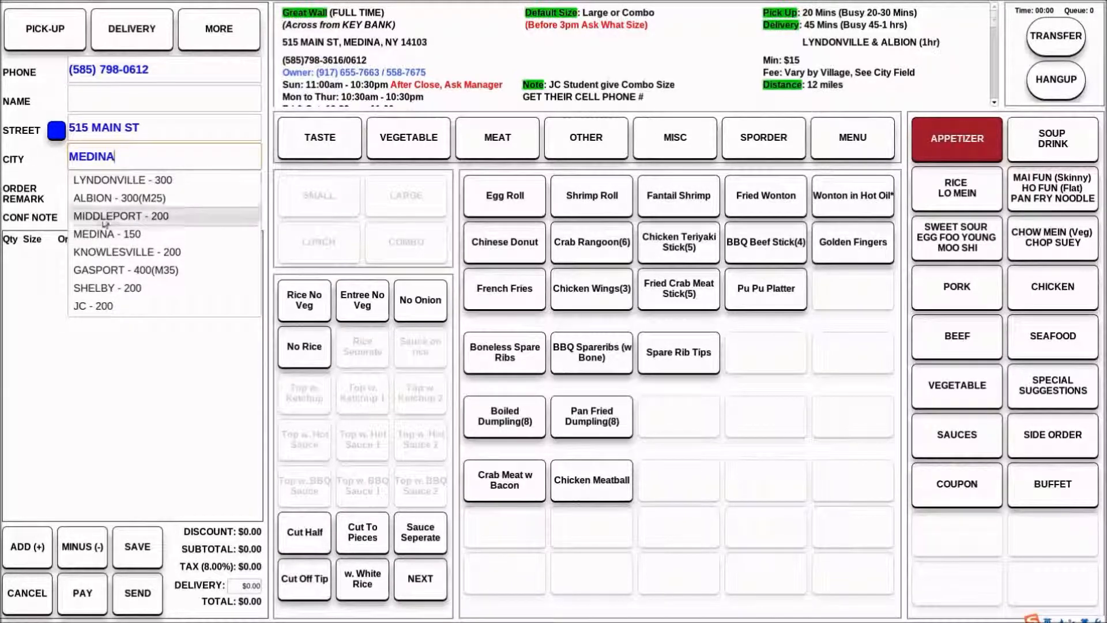
{"action": "left_click", "coordinate": [139, 233]}
{"action": "left_click", "coordinate": [140, 23]}
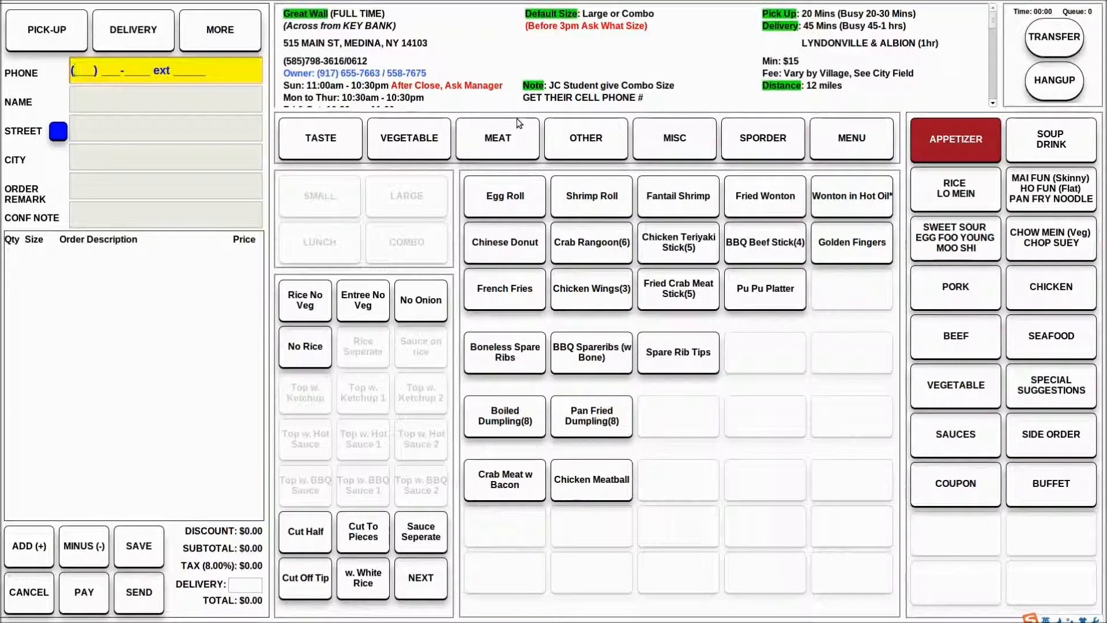
Enter a new customer's phone number to start another Great Wall order
{"action": "key", "text": "Return"}
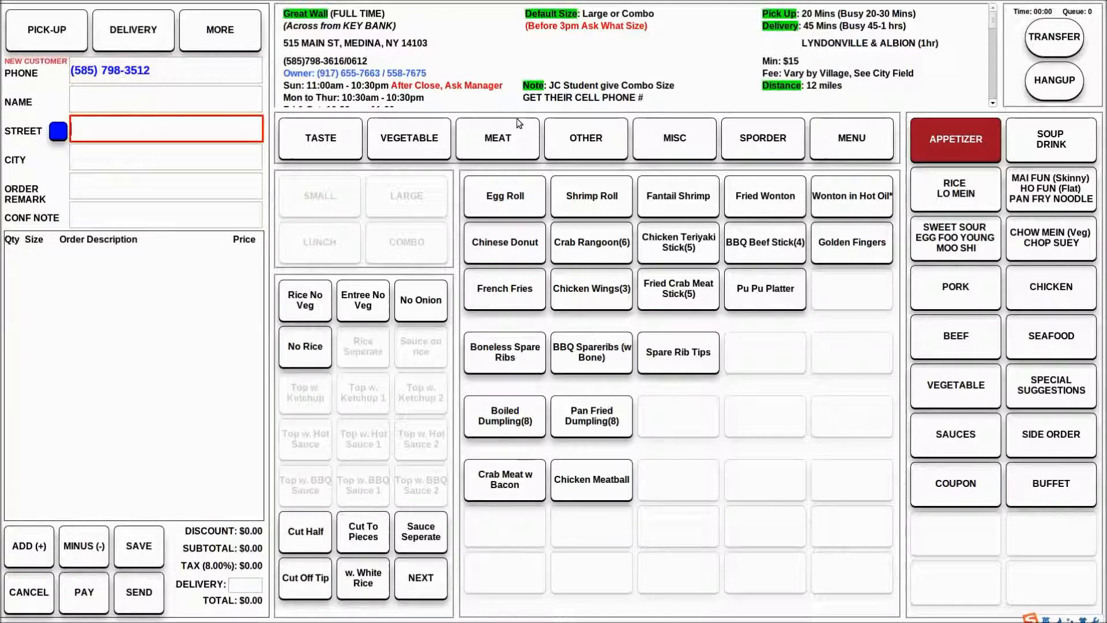
Enter the customer's house number and street name in capitals, spelling the suffix out in full as STREET
{"action": "key", "text": "Caps_Lock"}
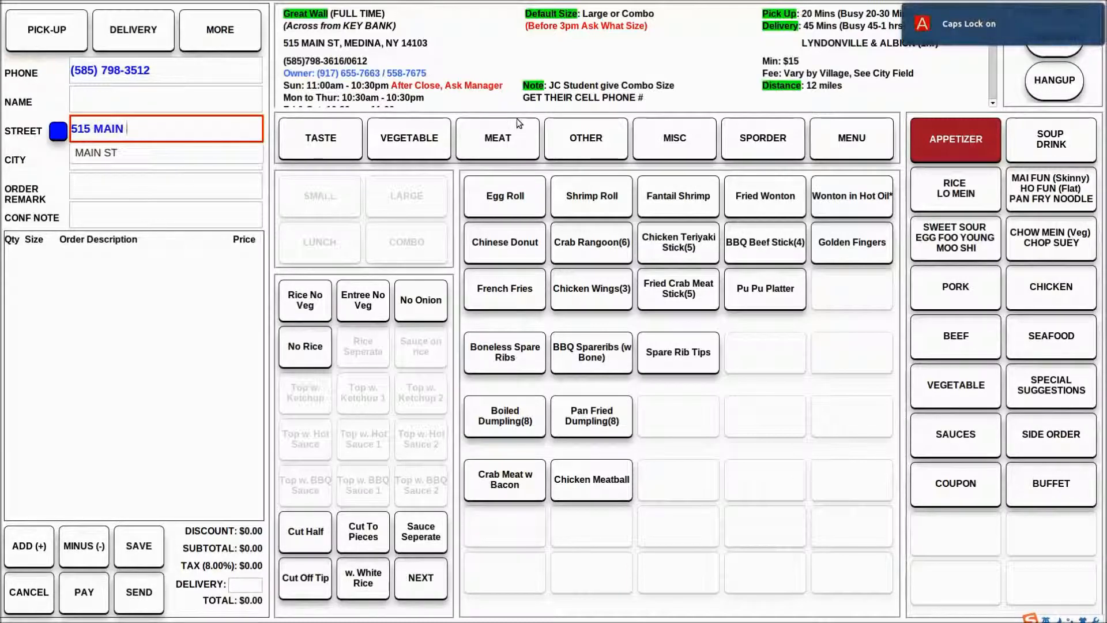
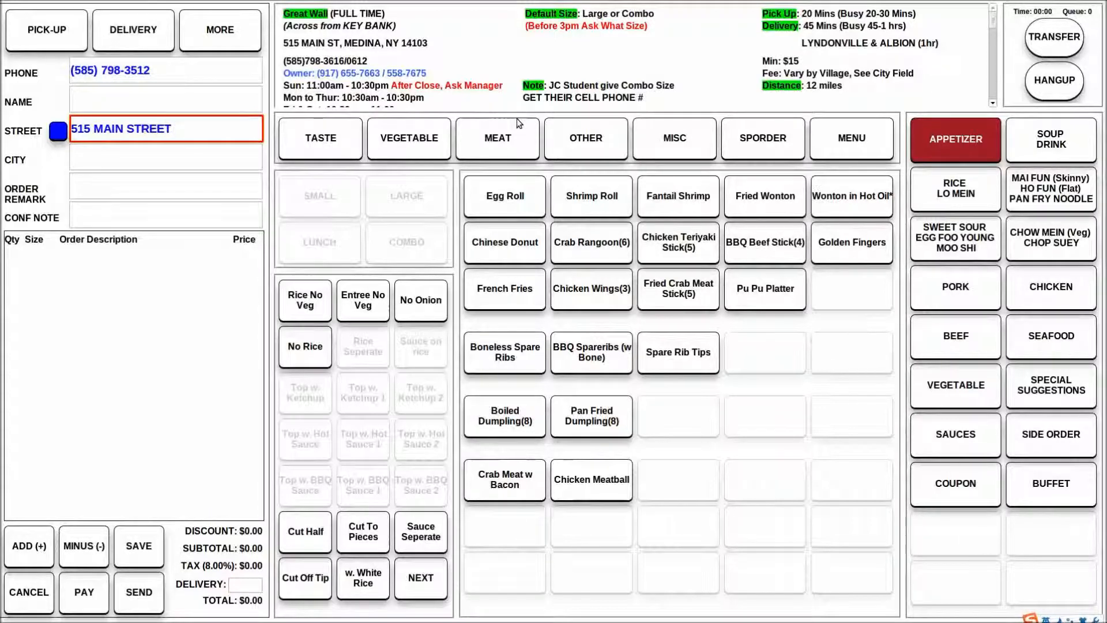
Try AVE, BLVD and CIRCLE in turn as the suffix of the customer's street name
{"action": "key", "text": "BackSpace"}
{"action": "key", "text": "BackSpace"}
{"action": "key", "text": "BackSpace"}
{"action": "key", "text": "BackSpace"}
{"action": "key", "text": "BackSpace"}
{"action": "key", "text": "BackSpace"}
{"action": "type", "text": "AVE"}
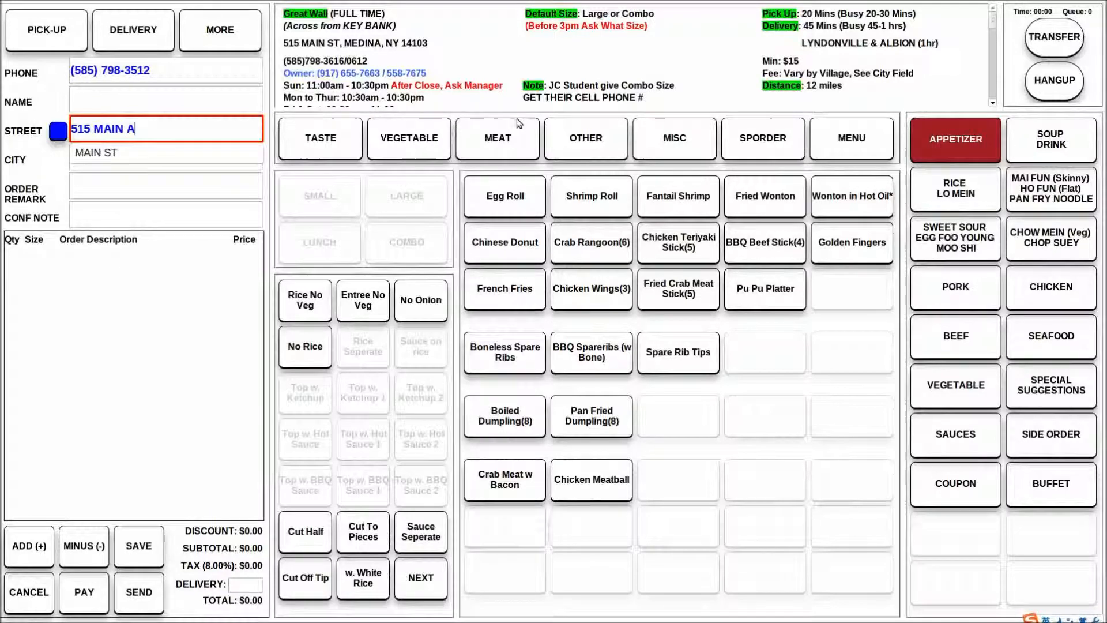
{"action": "key", "text": "BackSpace"}
{"action": "key", "text": "BackSpace"}
{"action": "key", "text": "BackSpace"}
{"action": "type", "text": "BLVD"}
{"action": "key", "text": "BackSpace"}
{"action": "key", "text": "BackSpace"}
{"action": "key", "text": "BackSpace"}
{"action": "key", "text": "BackSpace"}
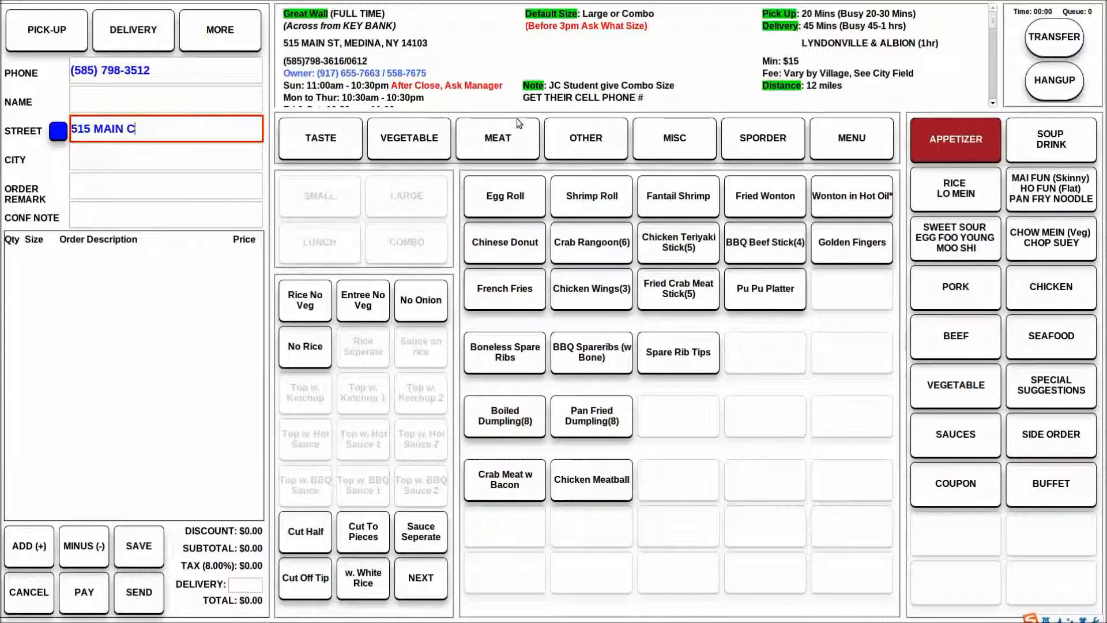
{"action": "type", "text": "IRCLE"}
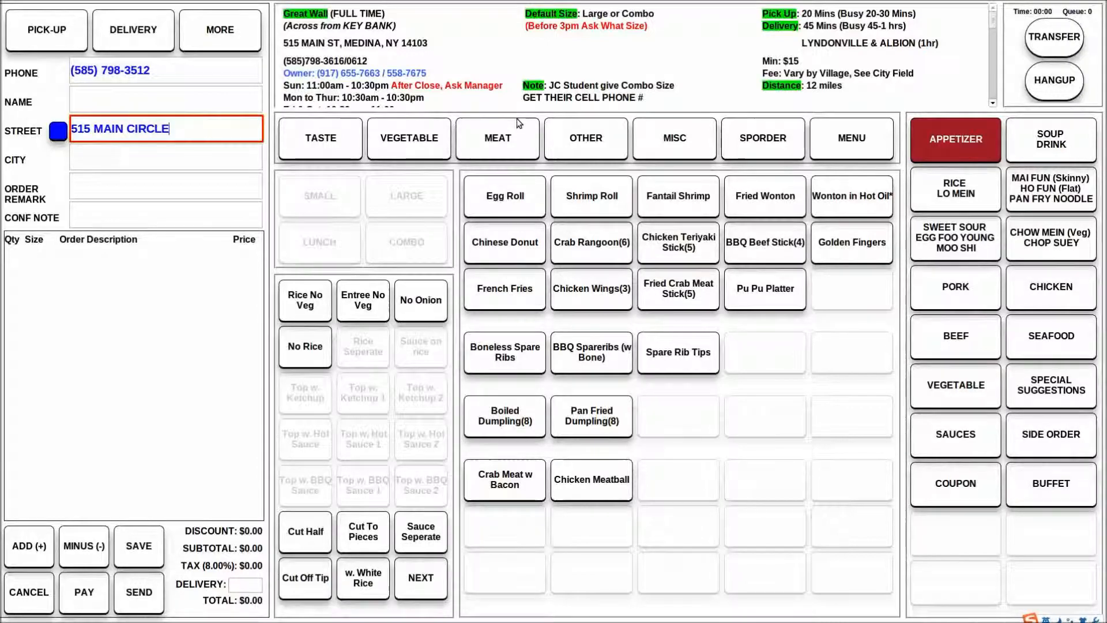
Replace the street name after the house number with 2ND AVE
{"action": "key", "text": "BackSpace"}
{"action": "key", "text": "BackSpace"}
{"action": "key", "text": "BackSpace"}
{"action": "key", "text": "BackSpace"}
{"action": "key", "text": "BackSpace"}
{"action": "key", "text": "BackSpace"}
{"action": "key", "text": "BackSpace"}
{"action": "key", "text": "BackSpace"}
{"action": "key", "text": "BackSpace"}
{"action": "key", "text": "BackSpace"}
Rewrite the numbered street as 2 AVE, without the ordinal ending
{"action": "key", "text": "BackSpace"}
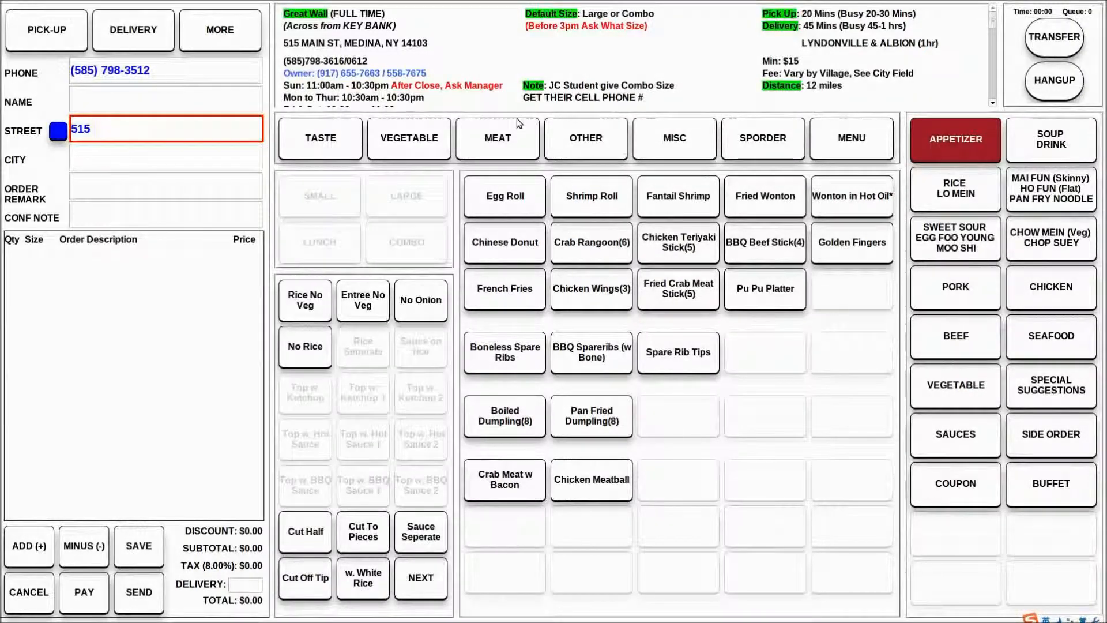
{"action": "type", "text": "2ND AVE"}
Try 3 RD as the numbered street and rework its RD ending
{"action": "key", "text": "BackSpace"}
{"action": "key", "text": "BackSpace"}
{"action": "key", "text": "BackSpace"}
{"action": "key", "text": "BackSpace"}
{"action": "key", "text": "BackSpace"}
{"action": "key", "text": "BackSpace"}
{"action": "key", "text": "BackSpace"}
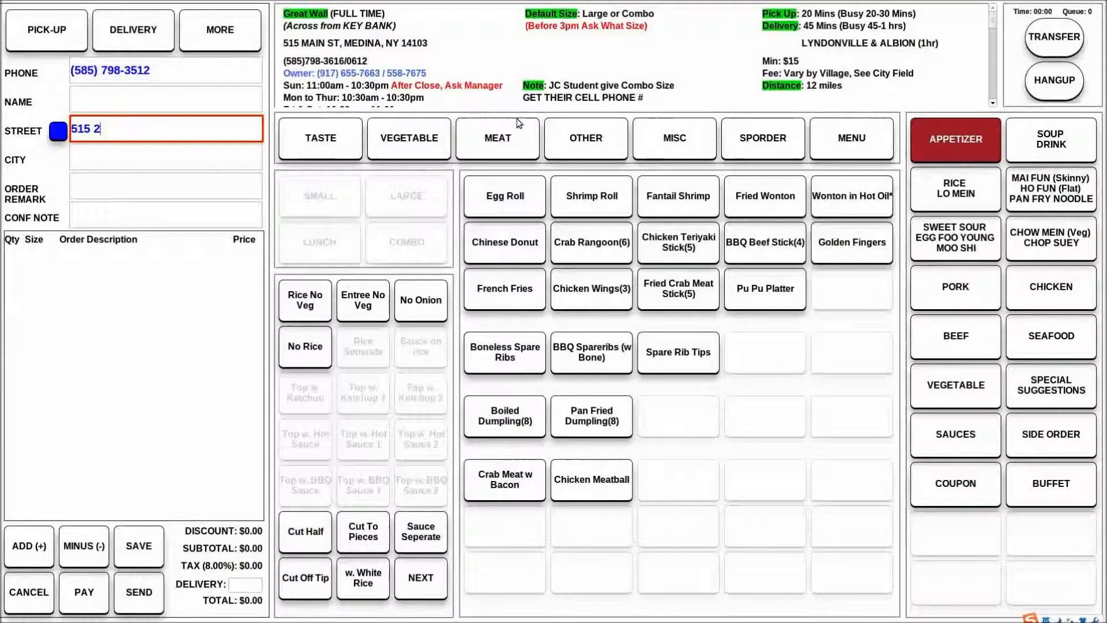
{"action": "type", "text": "2 AVE"}
{"action": "key", "text": "BackSpace"}
{"action": "key", "text": "BackSpace"}
{"action": "key", "text": "BackSpace"}
{"action": "key", "text": "BackSpace"}
{"action": "key", "text": "BackSpace"}
{"action": "type", "text": "R"}
{"action": "key", "text": "BackSpace"}
{"action": "type", "text": "3 RD"}
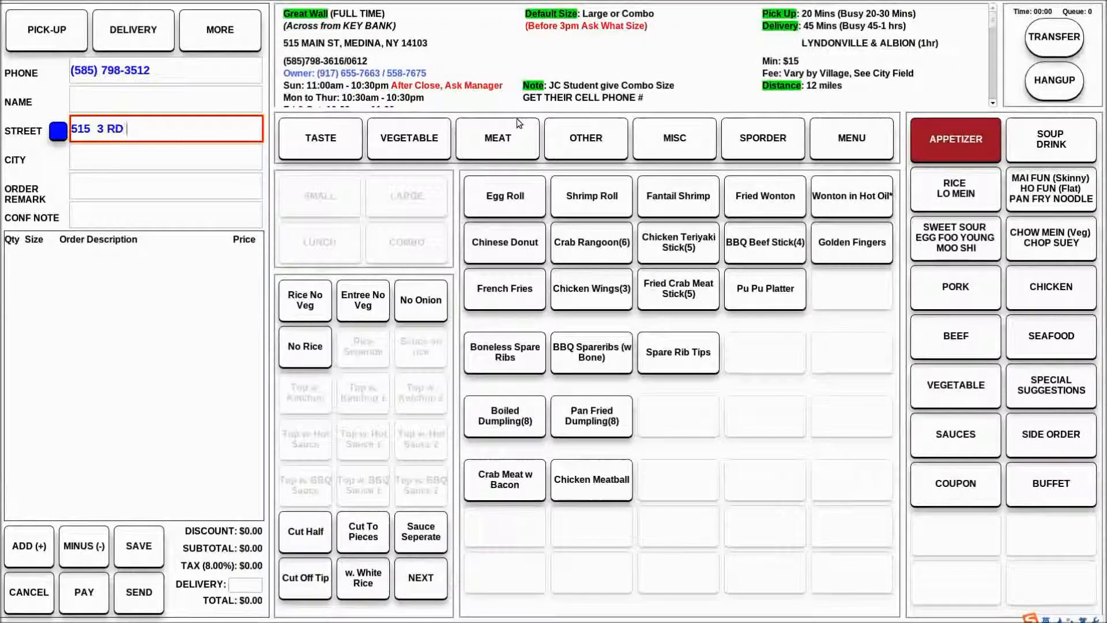
{"action": "key", "text": "BackSpace"}
{"action": "key", "text": "BackSpace"}
{"action": "type", "text": "RD RD"}
{"action": "key", "text": "BackSpace"}
{"action": "key", "text": "BackSpace"}
{"action": "key", "text": "BackSpace"}
{"action": "key", "text": "BackSpace"}
{"action": "key", "text": "BackSpace"}
{"action": "key", "text": "BackSpace"}
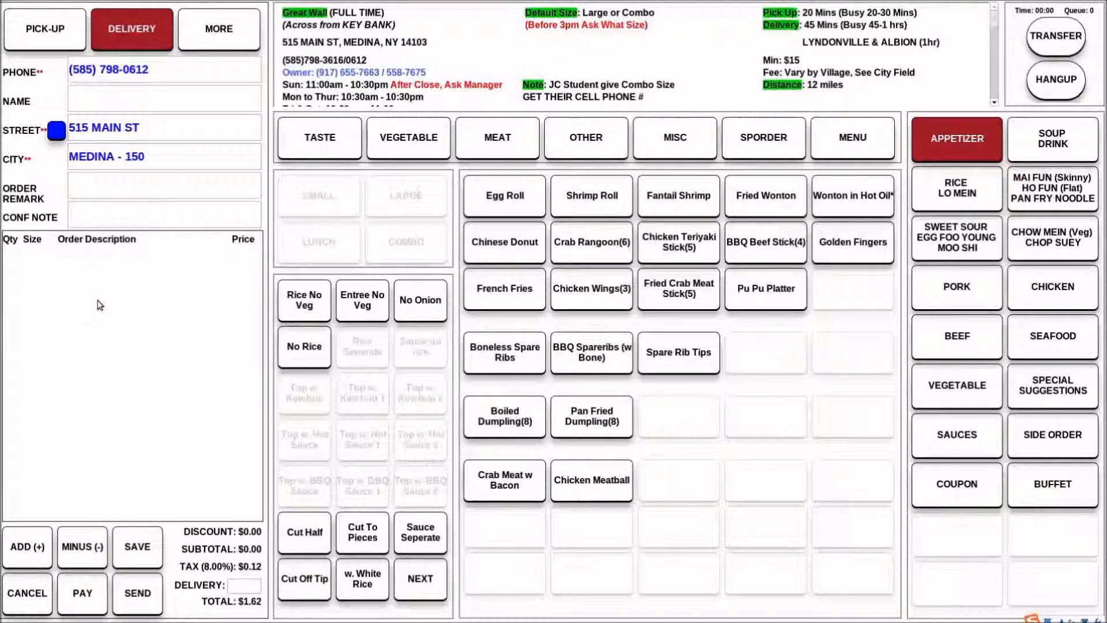
Place the cursor in the CONF NOTE field, and open and close the order history
{"action": "left_click", "coordinate": [84, 223]}
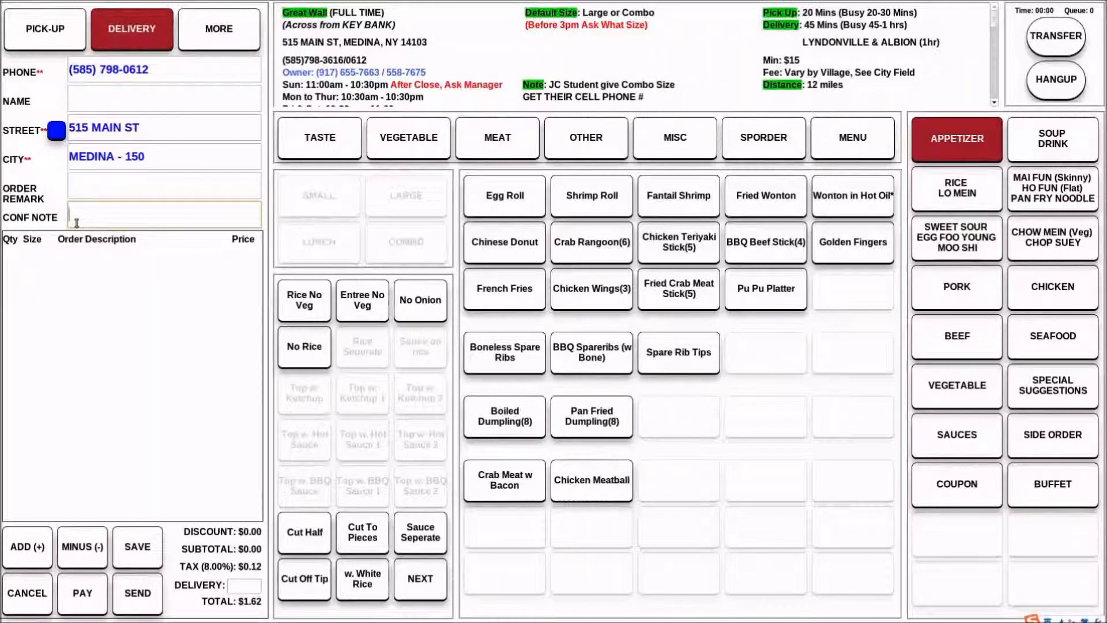
{"action": "left_click", "coordinate": [245, 269]}
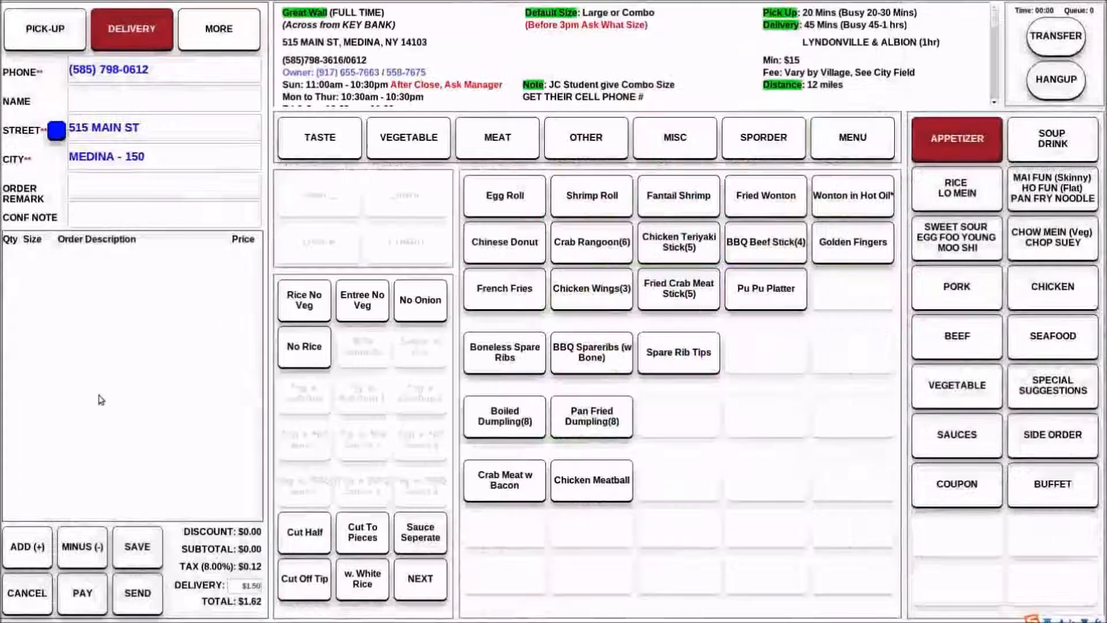
{"action": "left_click", "coordinate": [433, 592]}
Reopen the order history, view the customer's past orders from 4/13/2015 and 4/12/2015, and return to the order
{"action": "left_click", "coordinate": [220, 13]}
{"action": "left_click", "coordinate": [544, 492]}
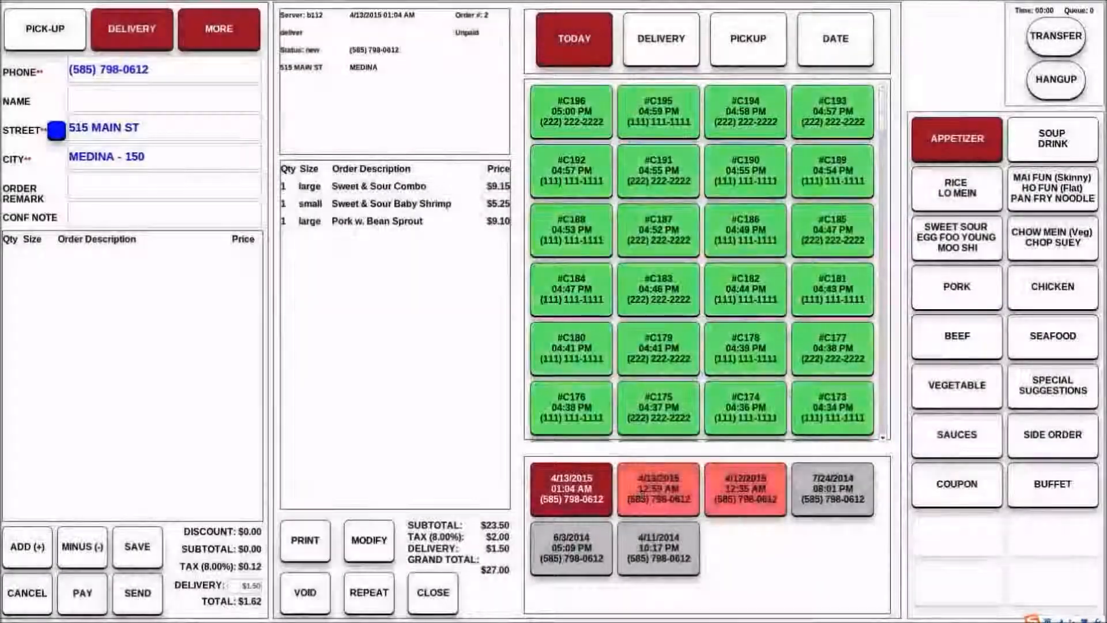
{"action": "left_click", "coordinate": [641, 498]}
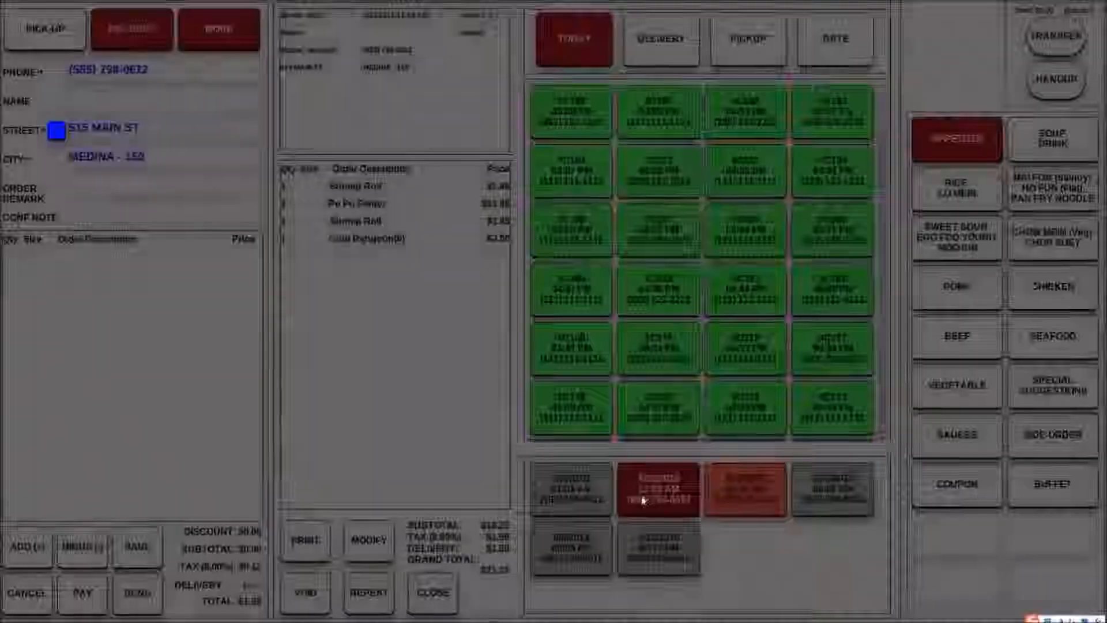
{"action": "left_click", "coordinate": [732, 494]}
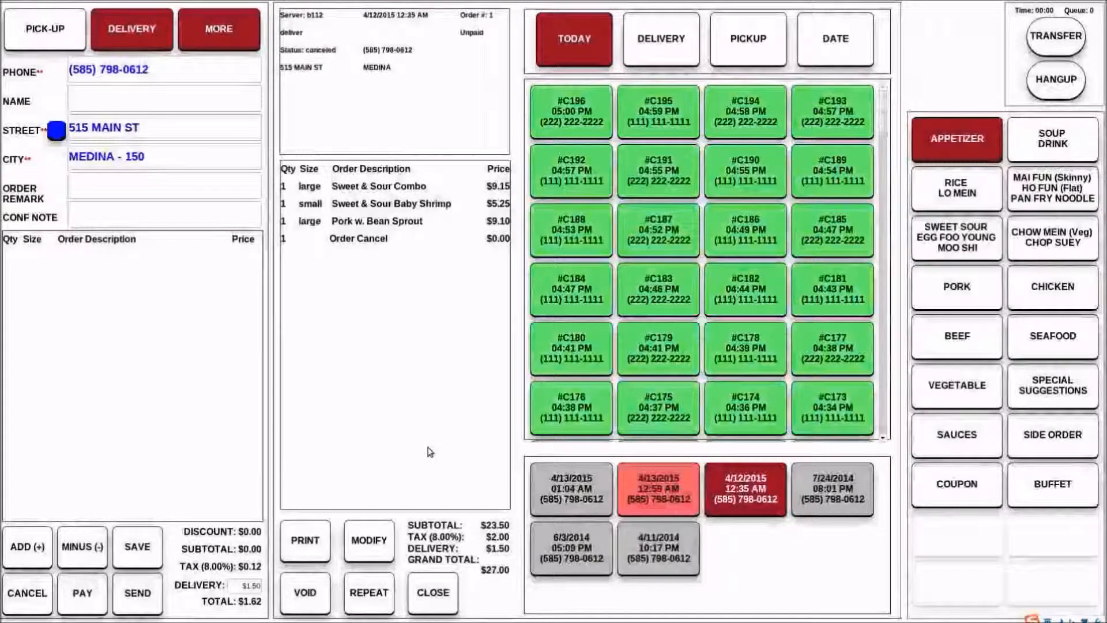
{"action": "left_click", "coordinate": [533, 497]}
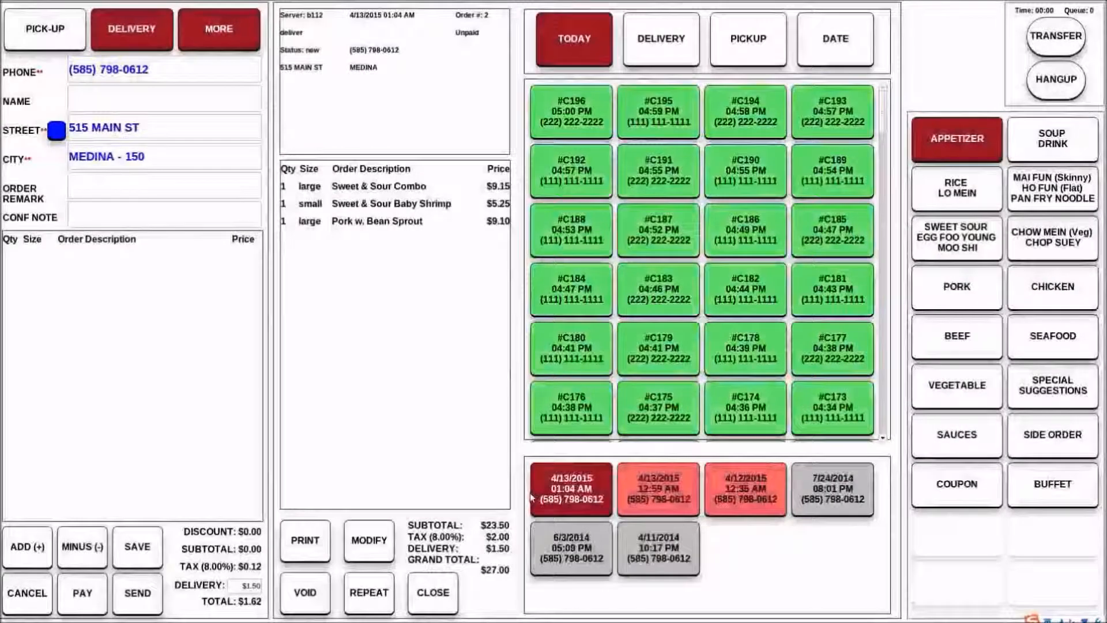
{"action": "left_click", "coordinate": [426, 584]}
Check the two past orders marked in red in the customer's history again and close the history
{"action": "left_click", "coordinate": [225, 45]}
{"action": "left_click", "coordinate": [690, 505]}
{"action": "left_click", "coordinate": [748, 486]}
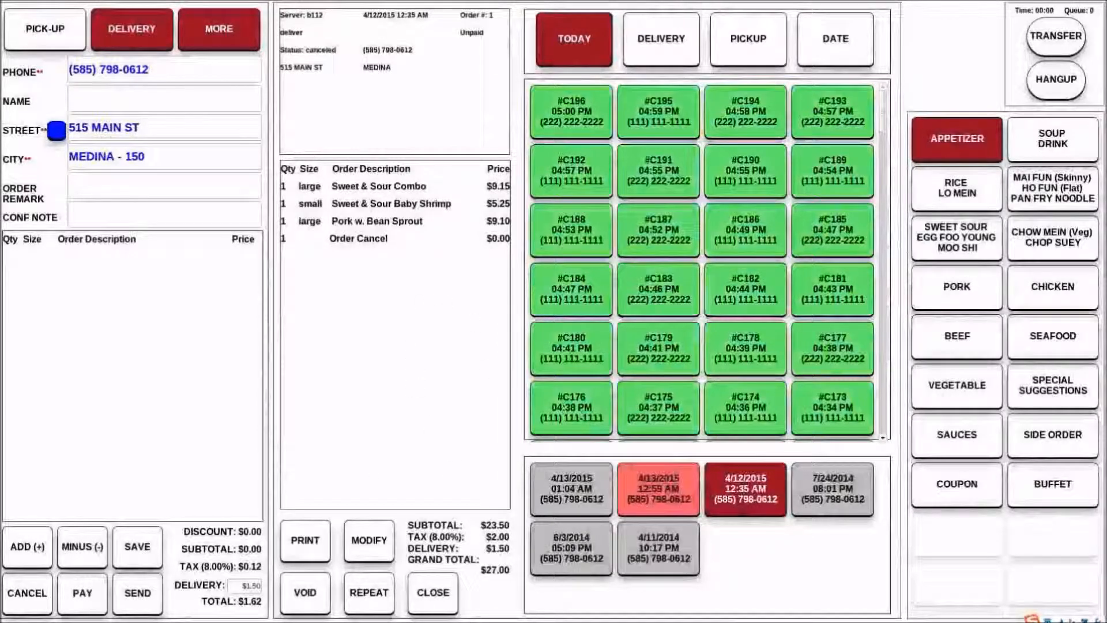
{"action": "left_click", "coordinate": [431, 605]}
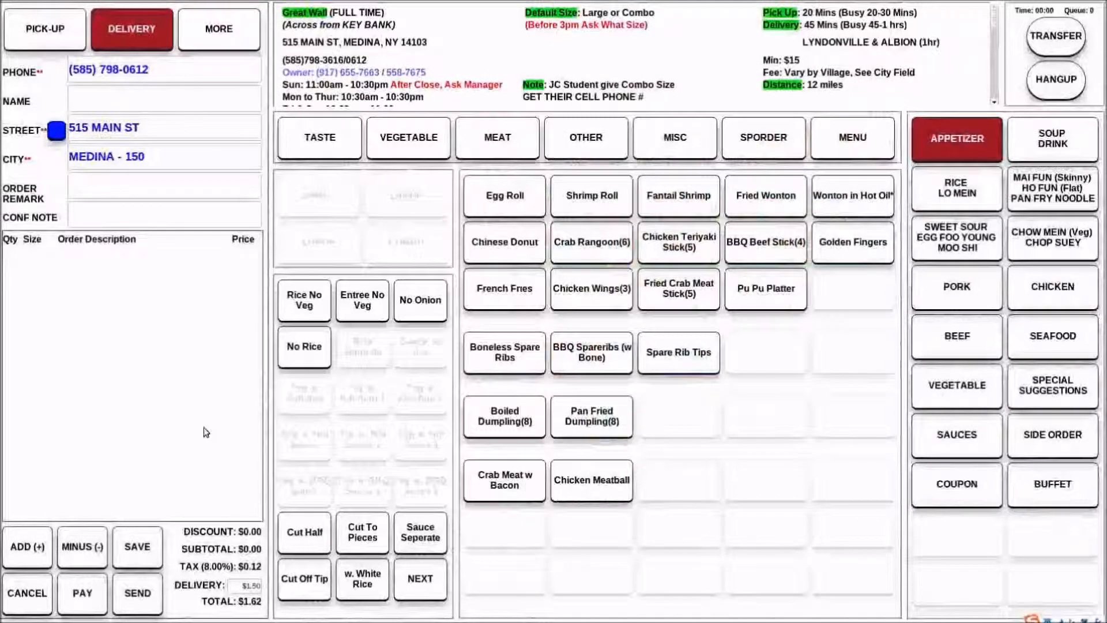